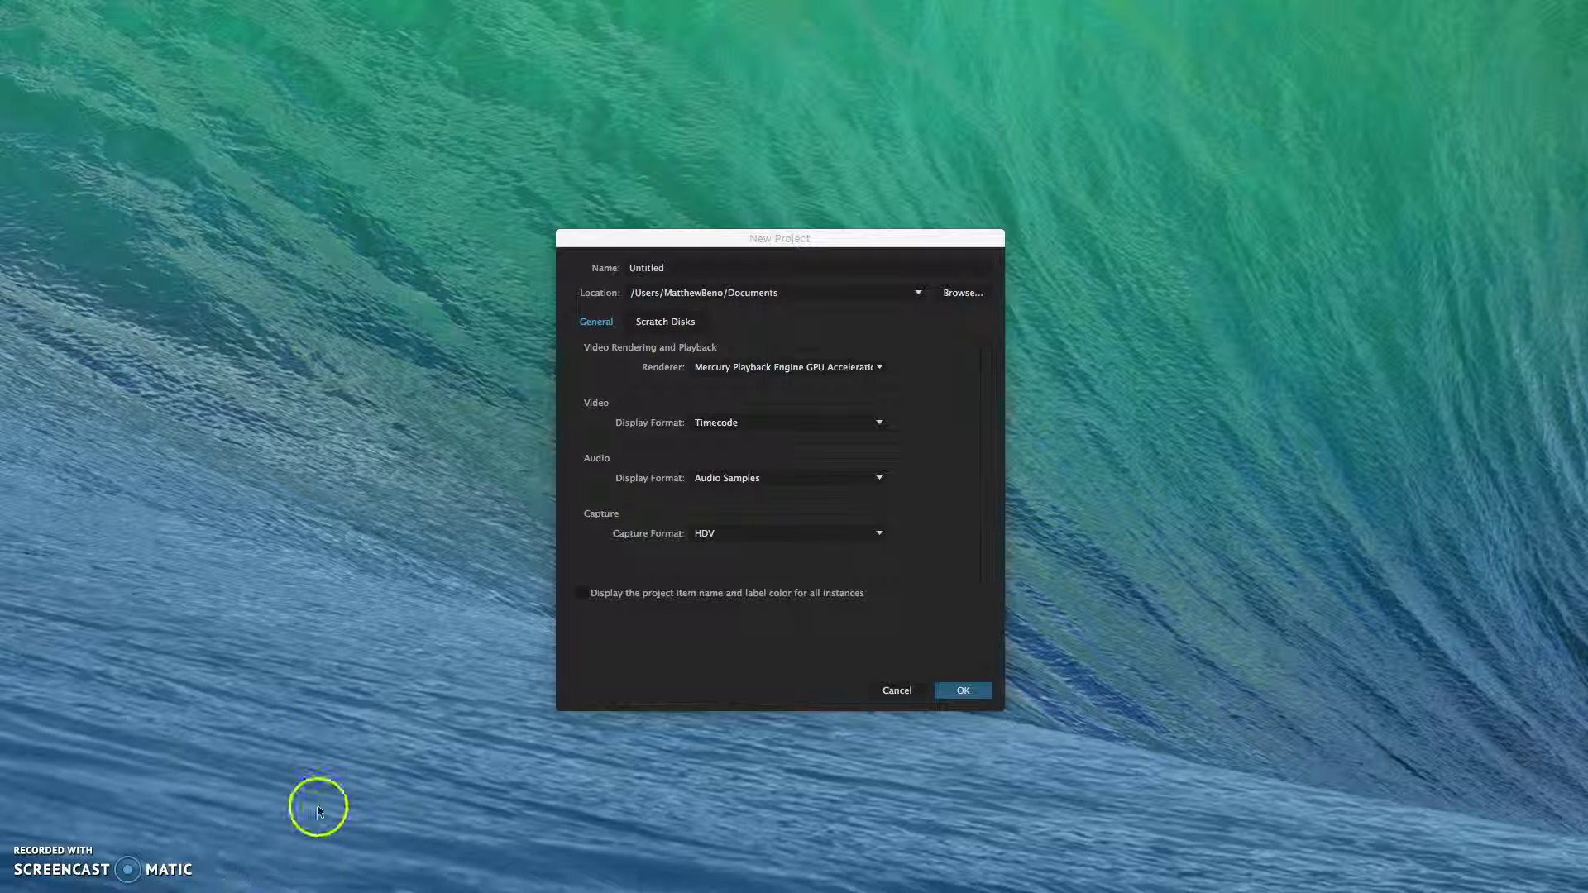
- Create a new project named Test_Project_1 in the Documents folder, reviewing its scratch disk locations and general settings
click(674, 269)
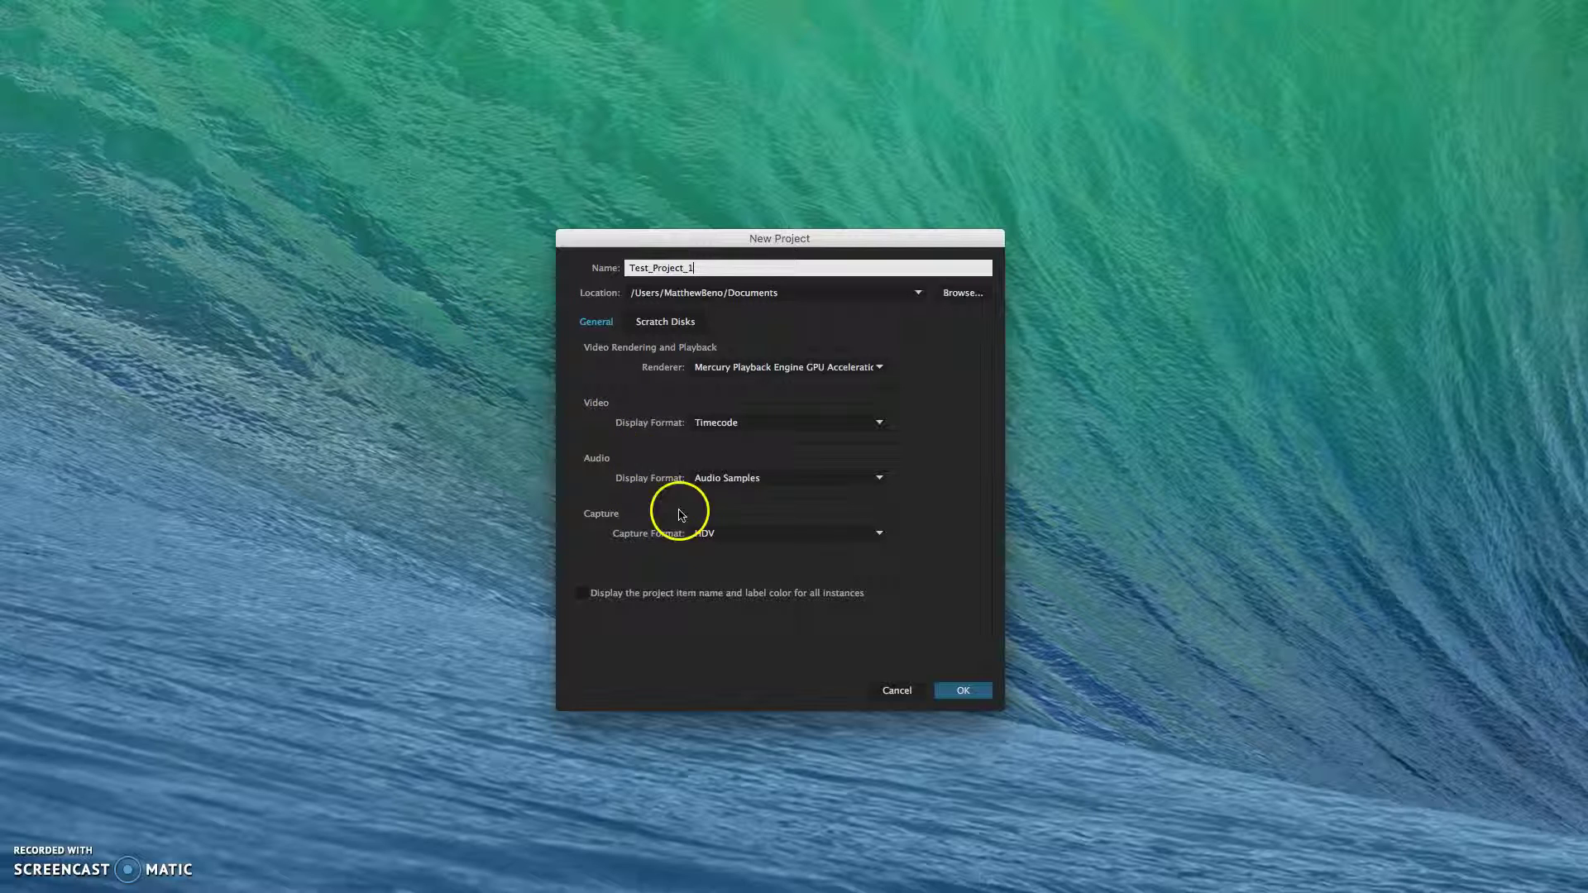
click(650, 327)
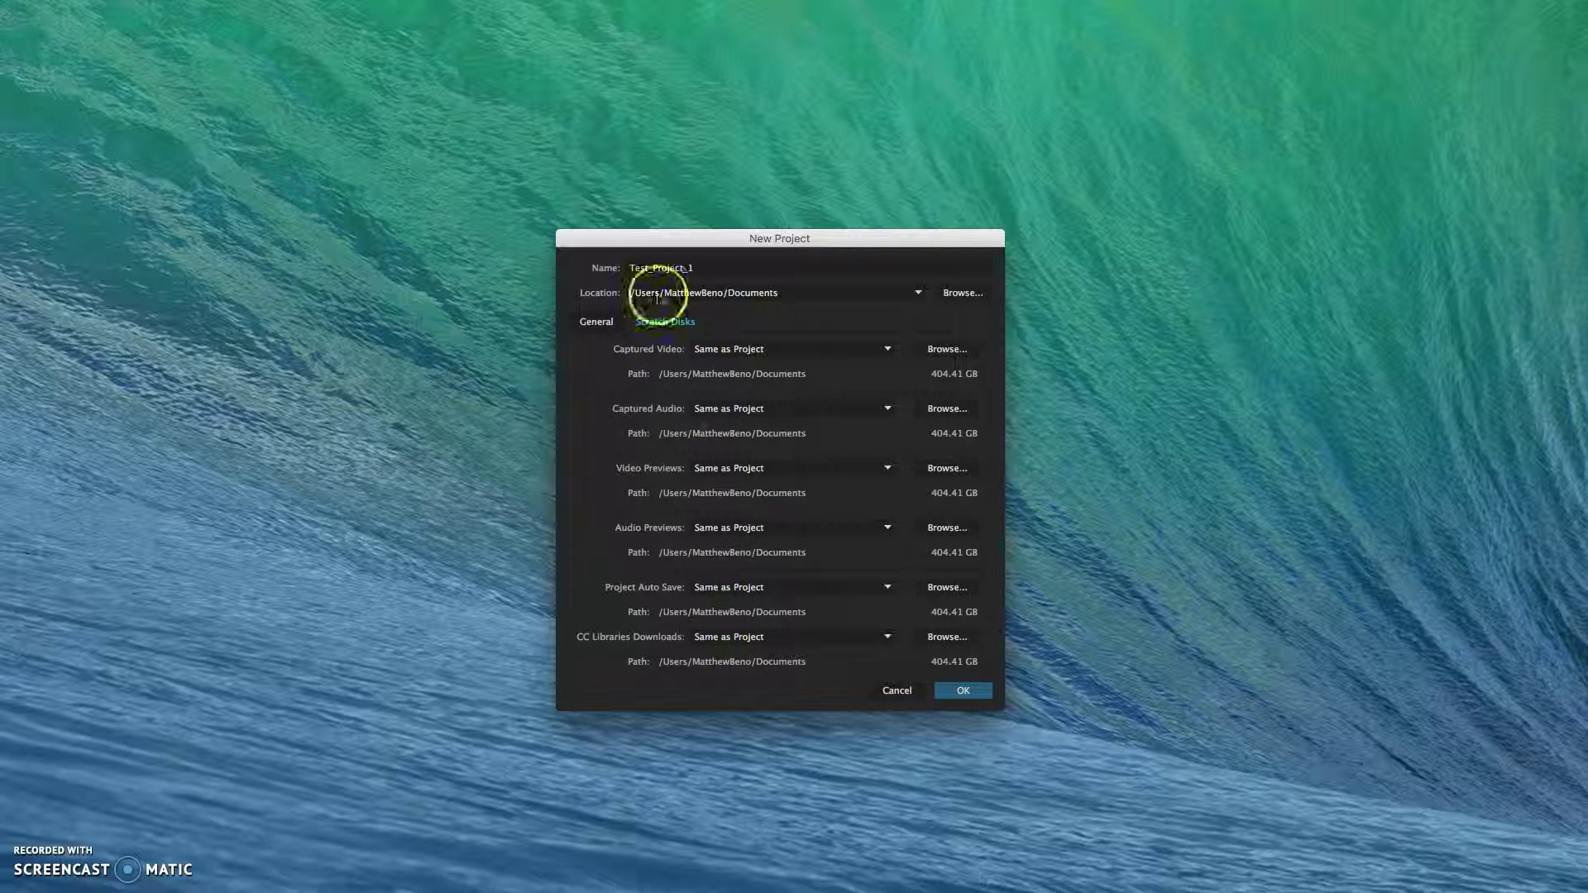
click(587, 324)
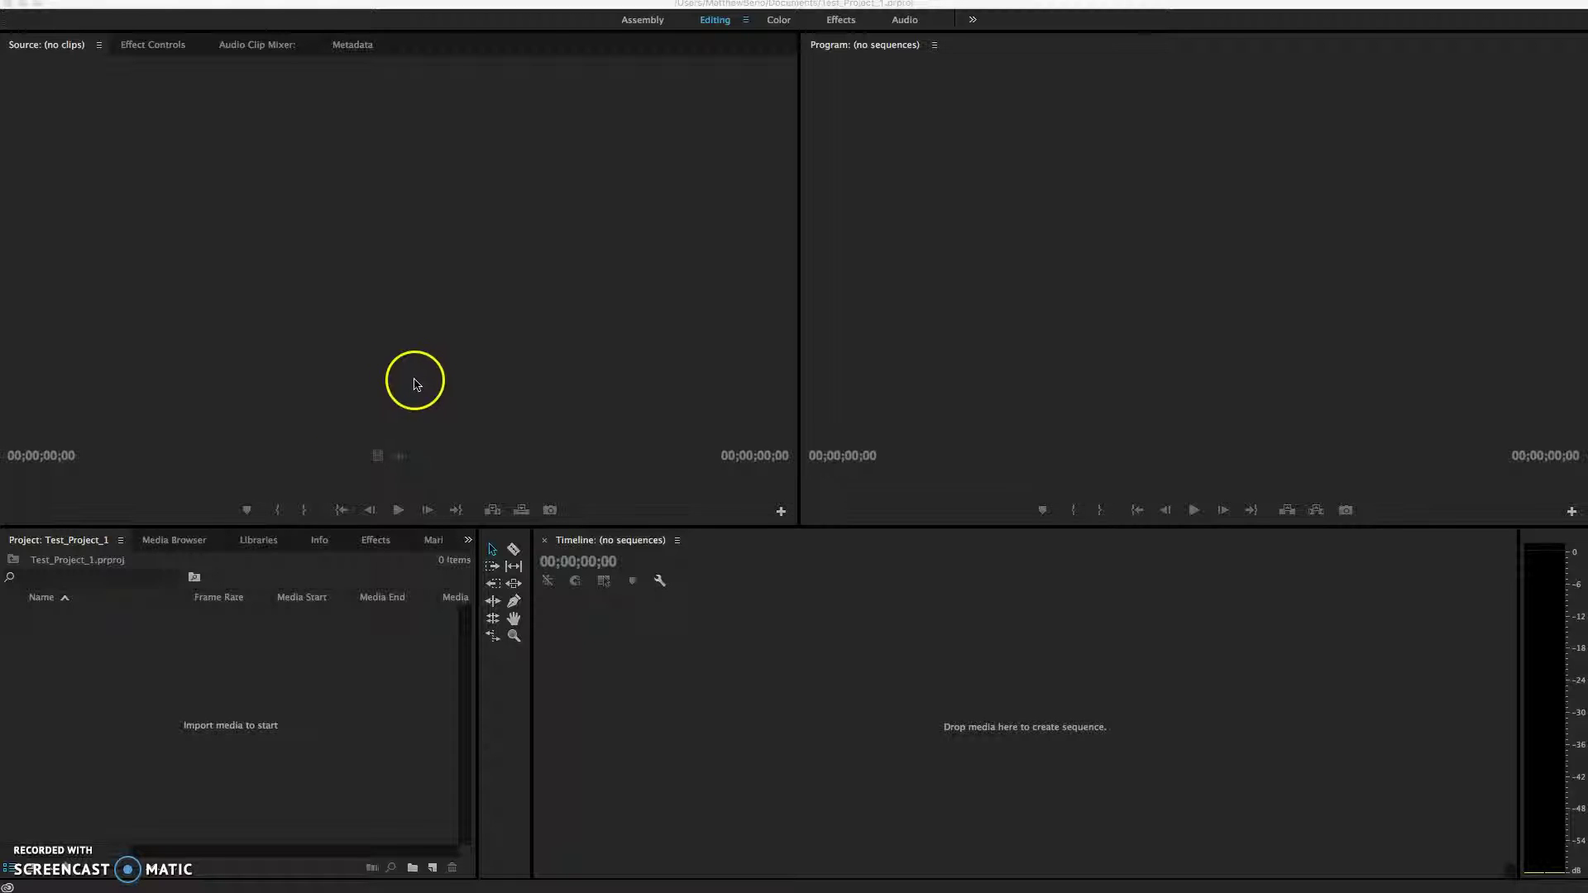
- Look over the Source monitor, Program monitor, Timeline and Project areas of the editing workspace
click(440, 340)
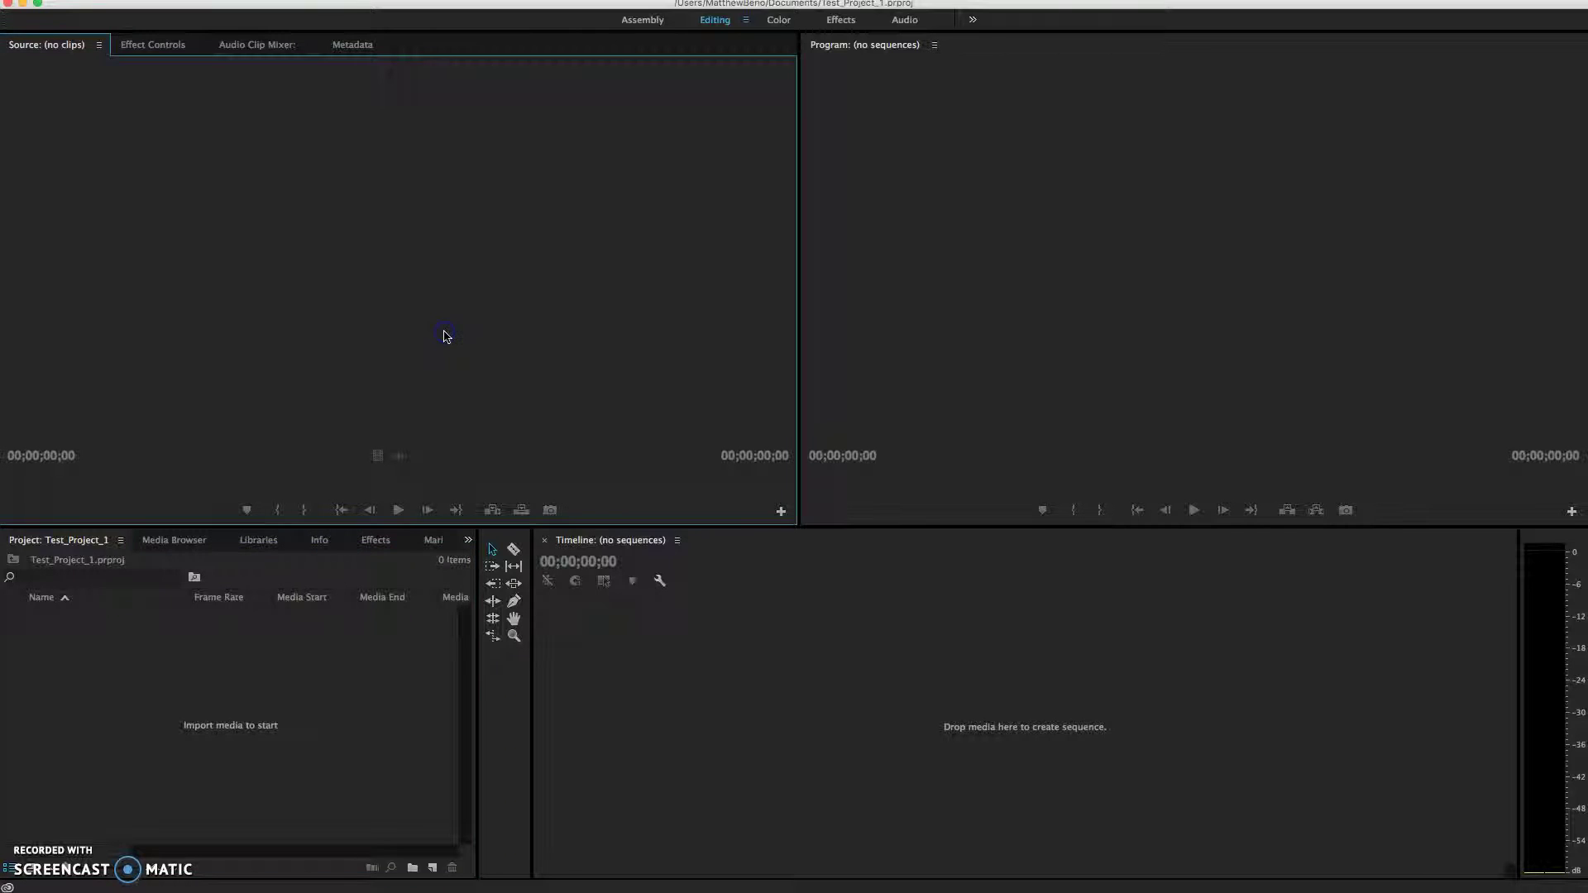
click(1024, 258)
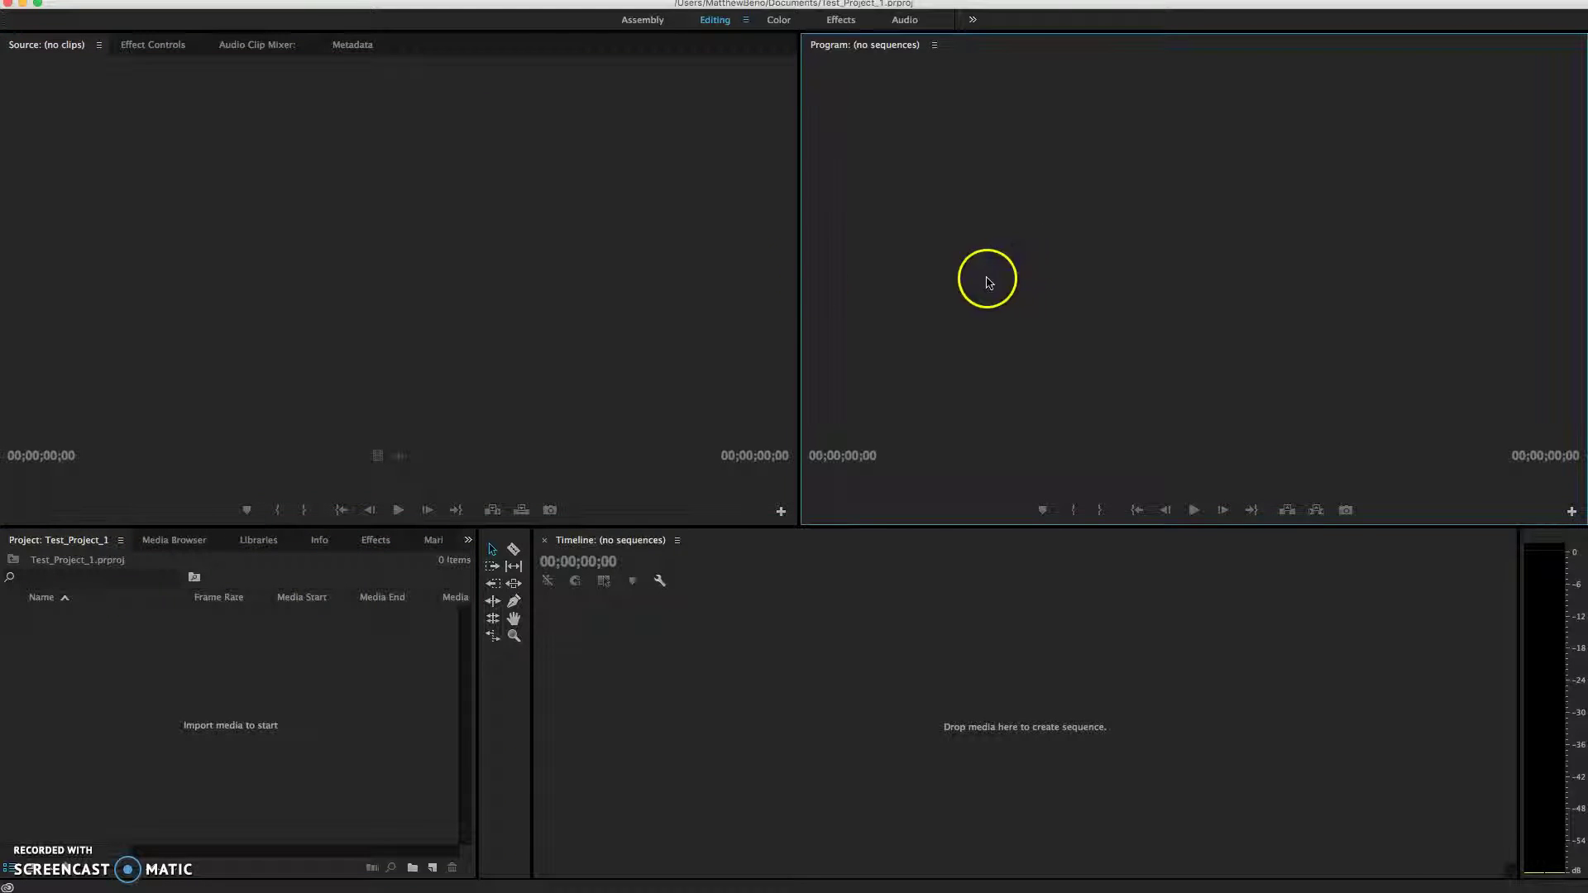
click(737, 285)
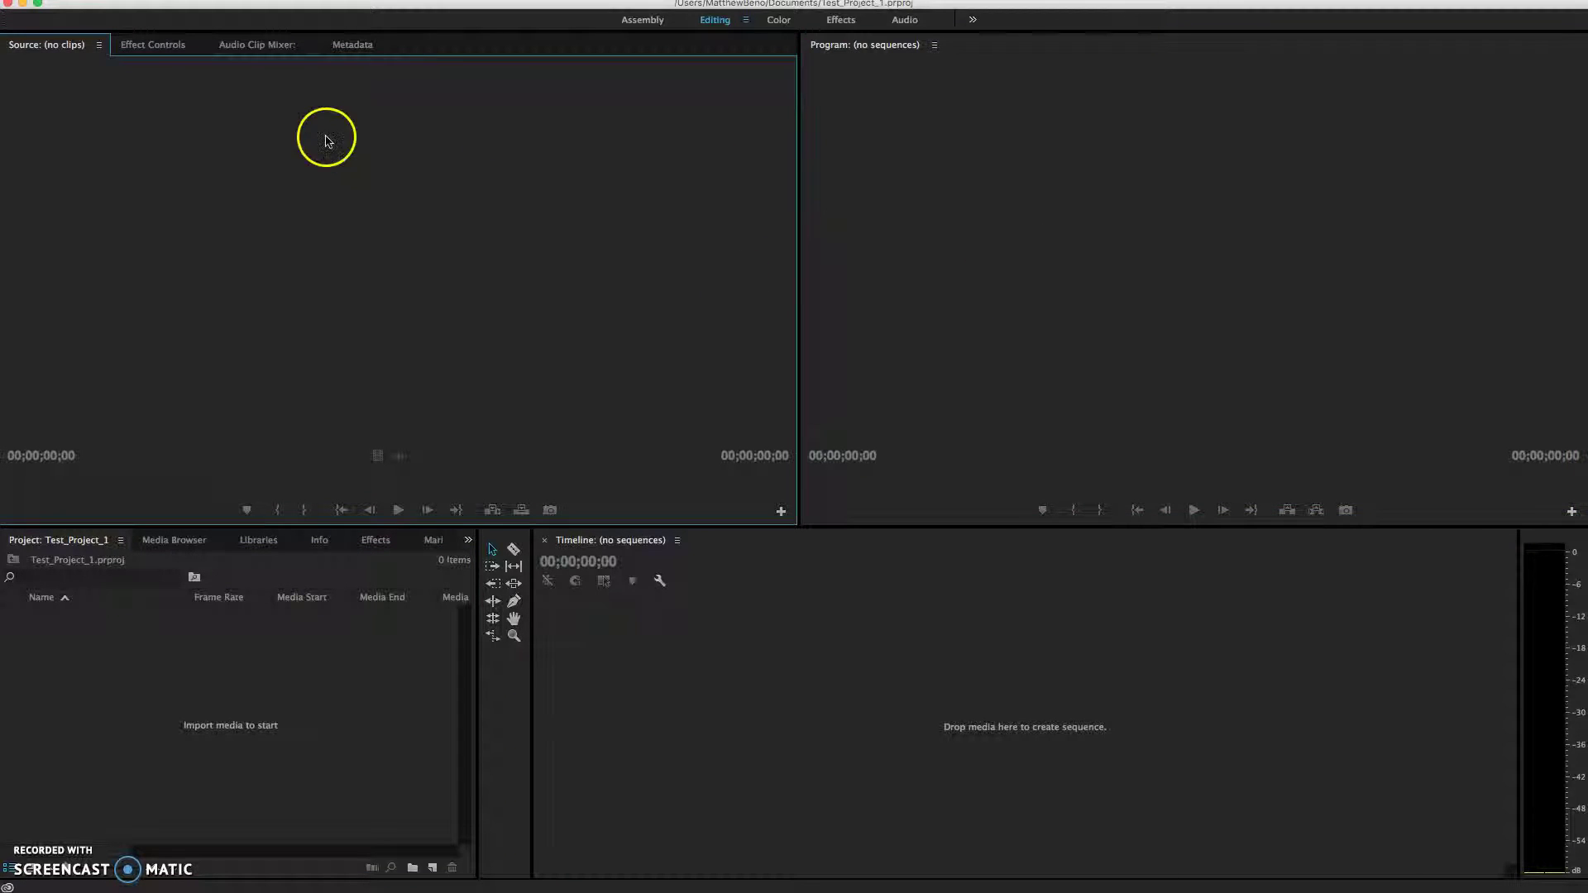
click(1057, 176)
click(1009, 658)
click(302, 690)
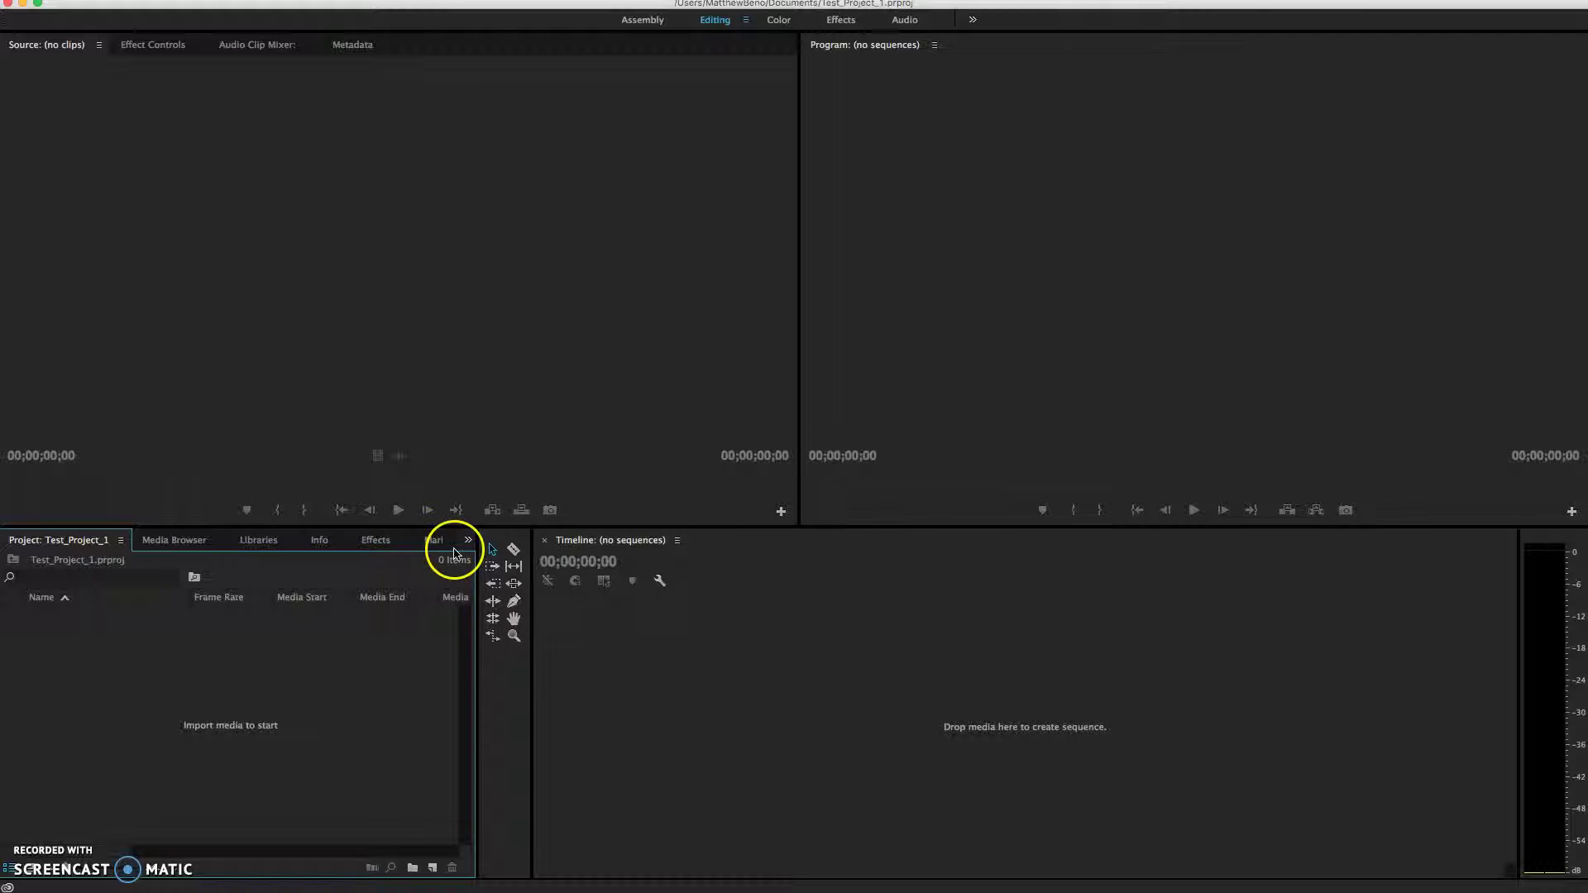
click(509, 342)
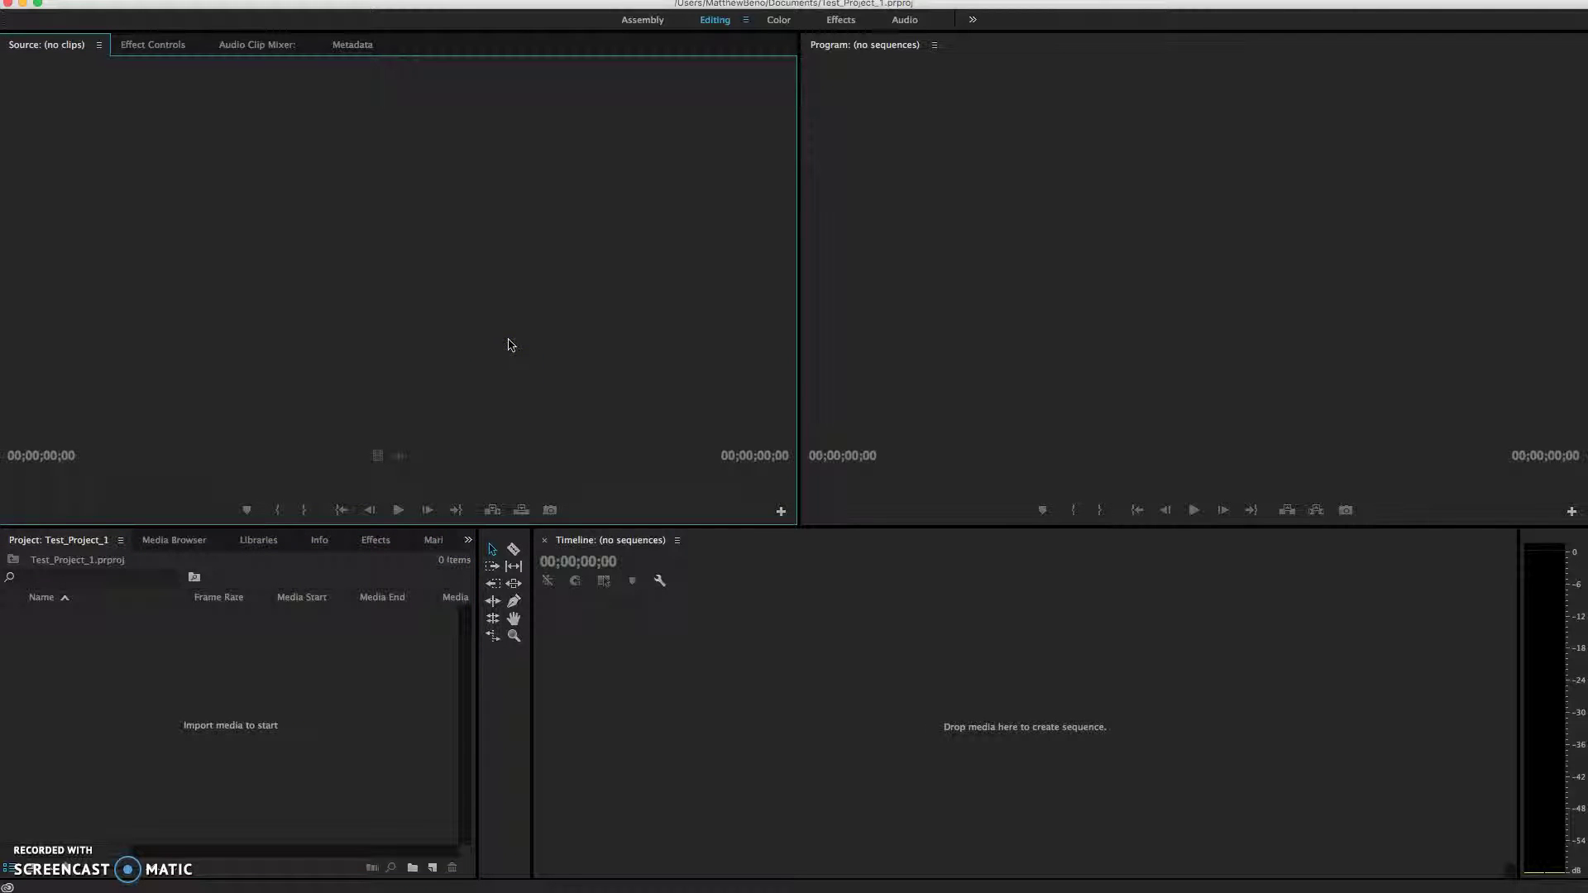
click(974, 312)
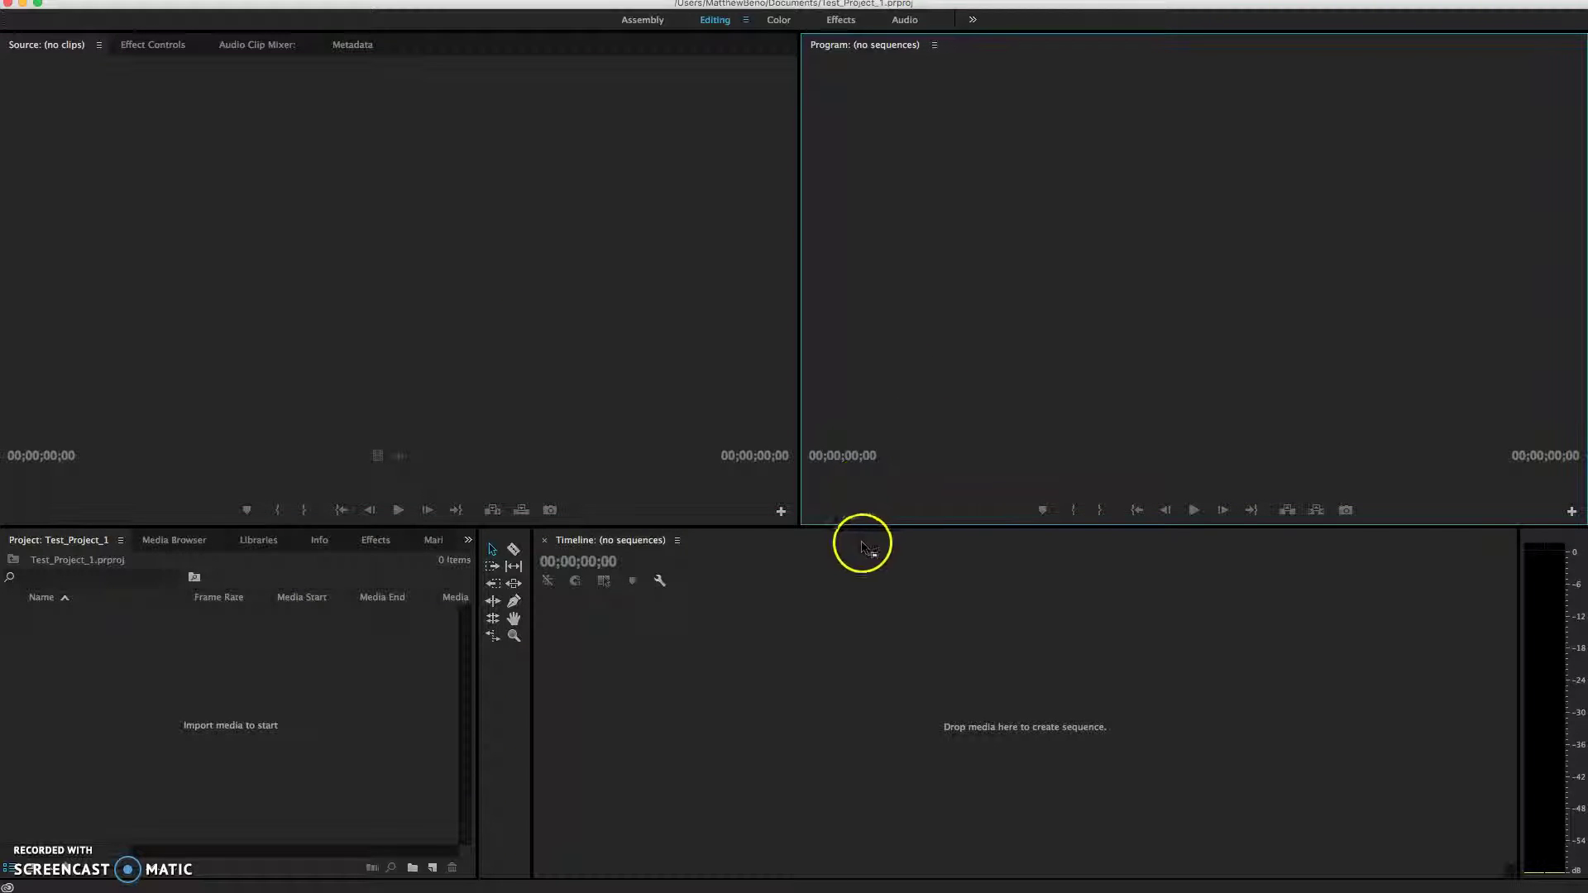
click(441, 328)
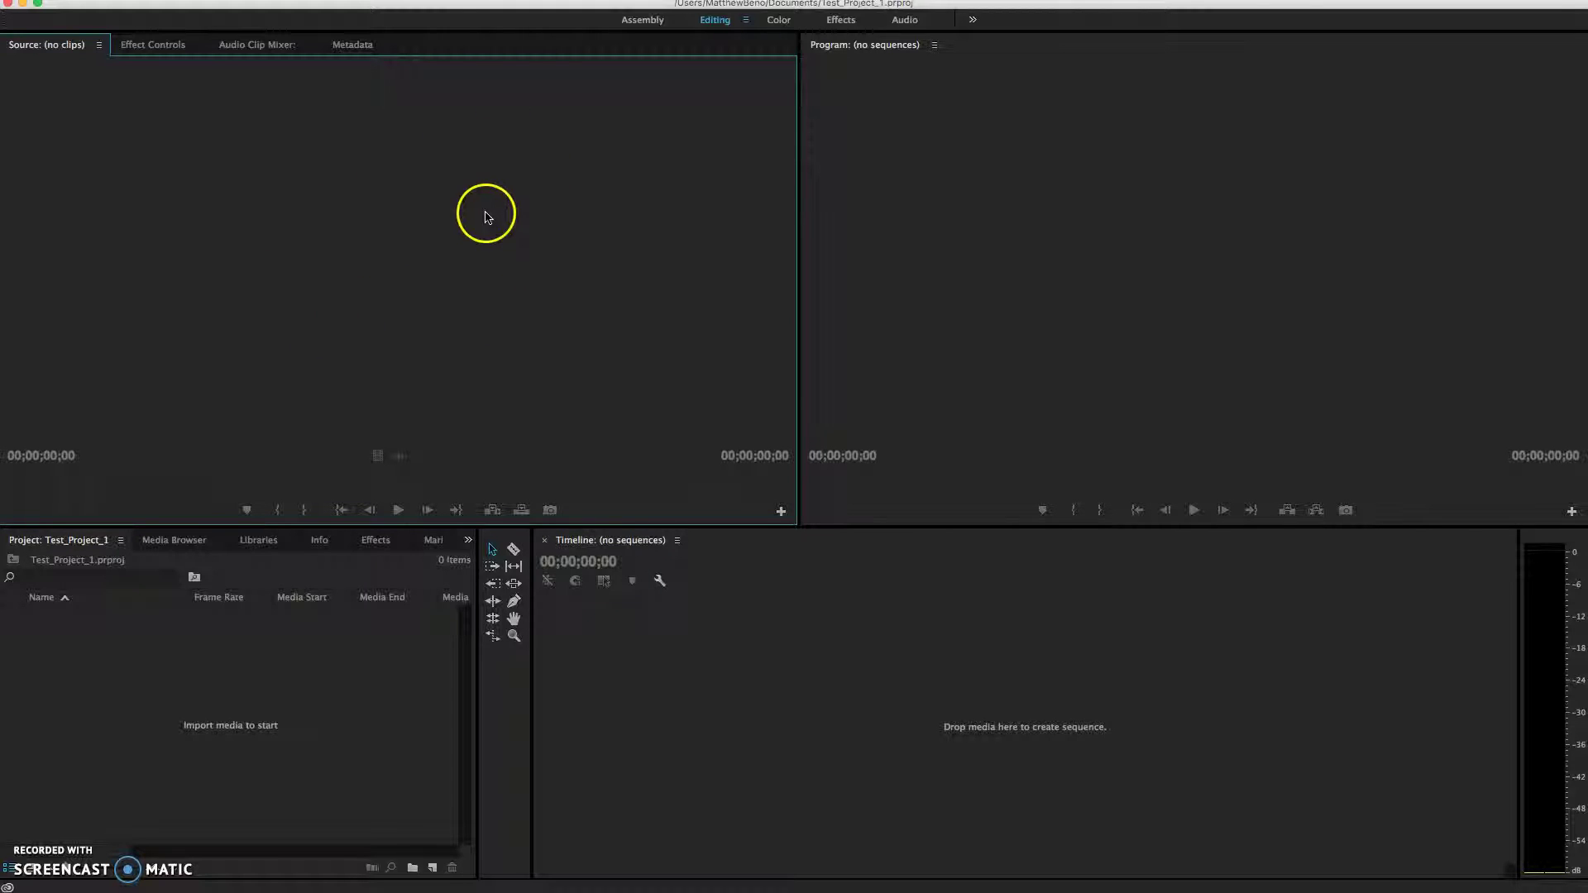
click(1105, 195)
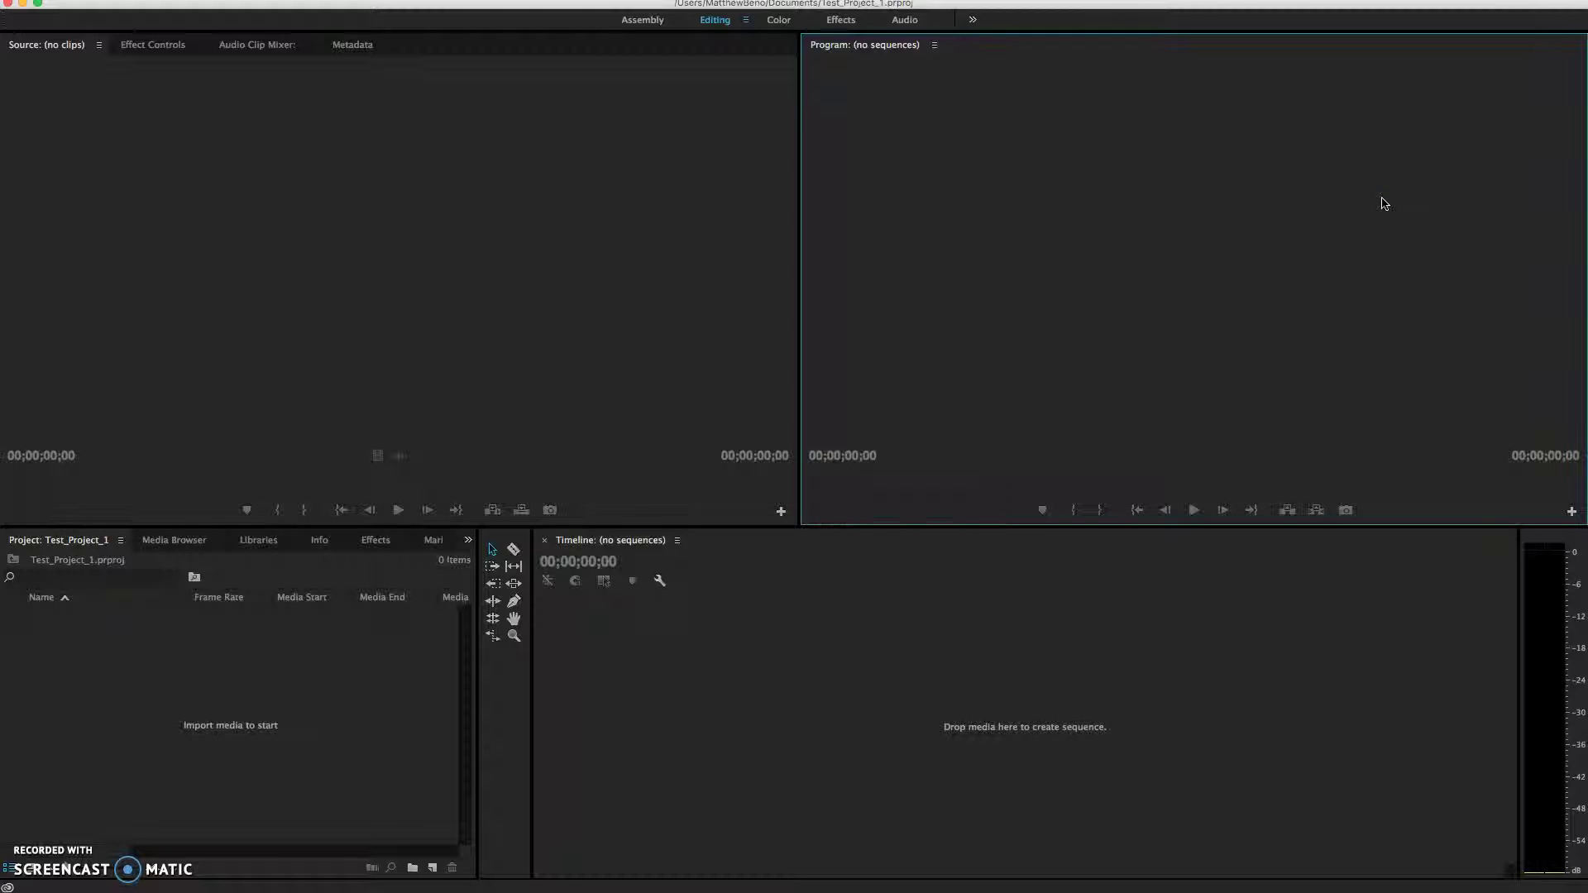
click(1082, 582)
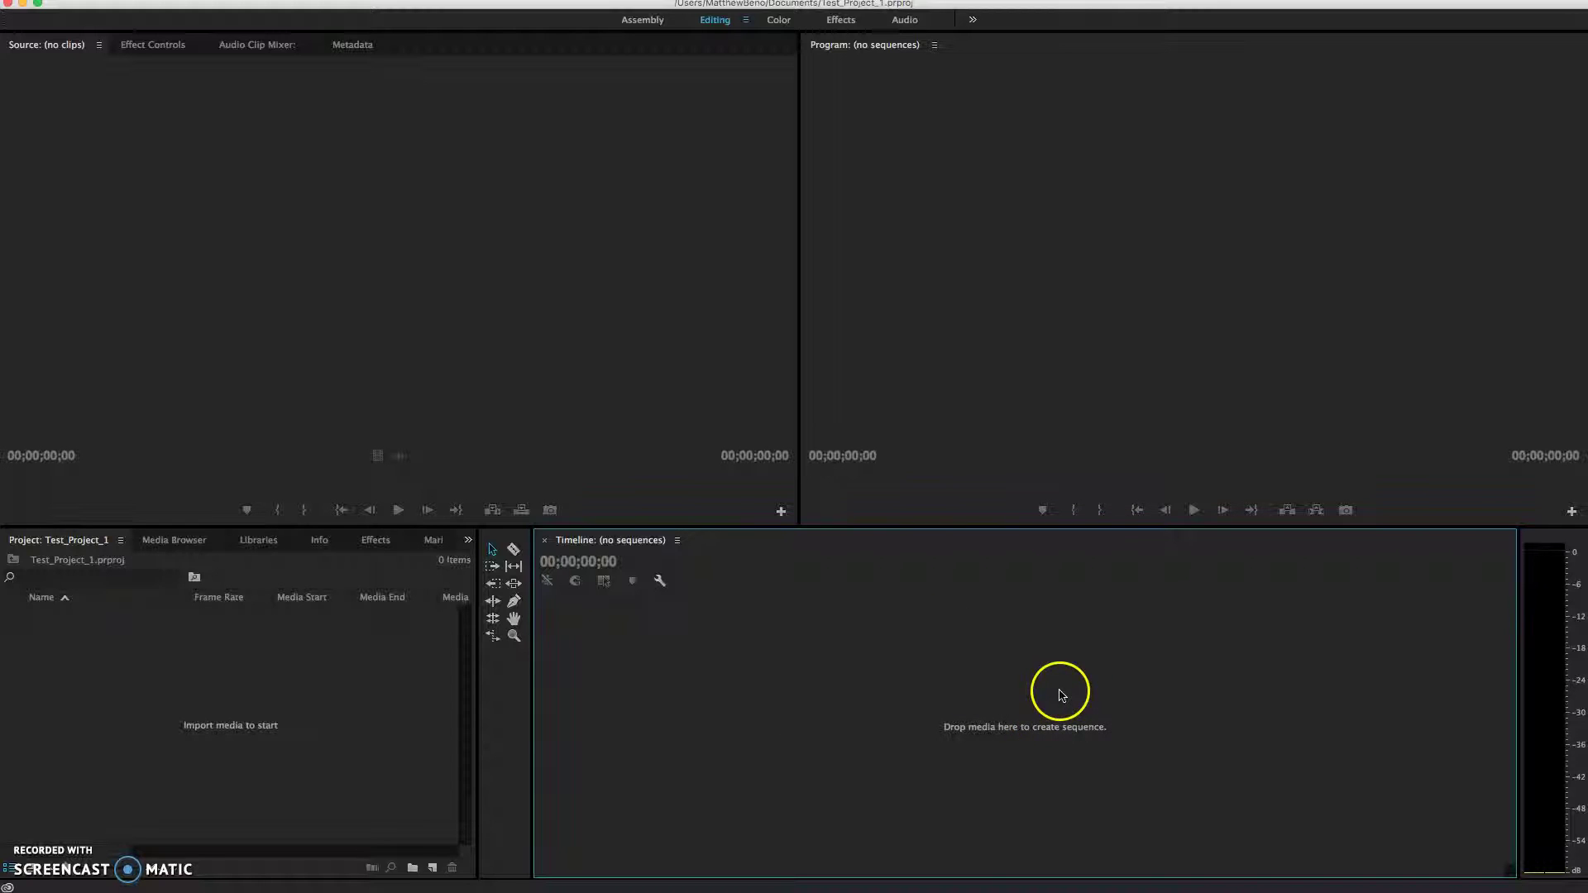
click(1164, 222)
click(341, 706)
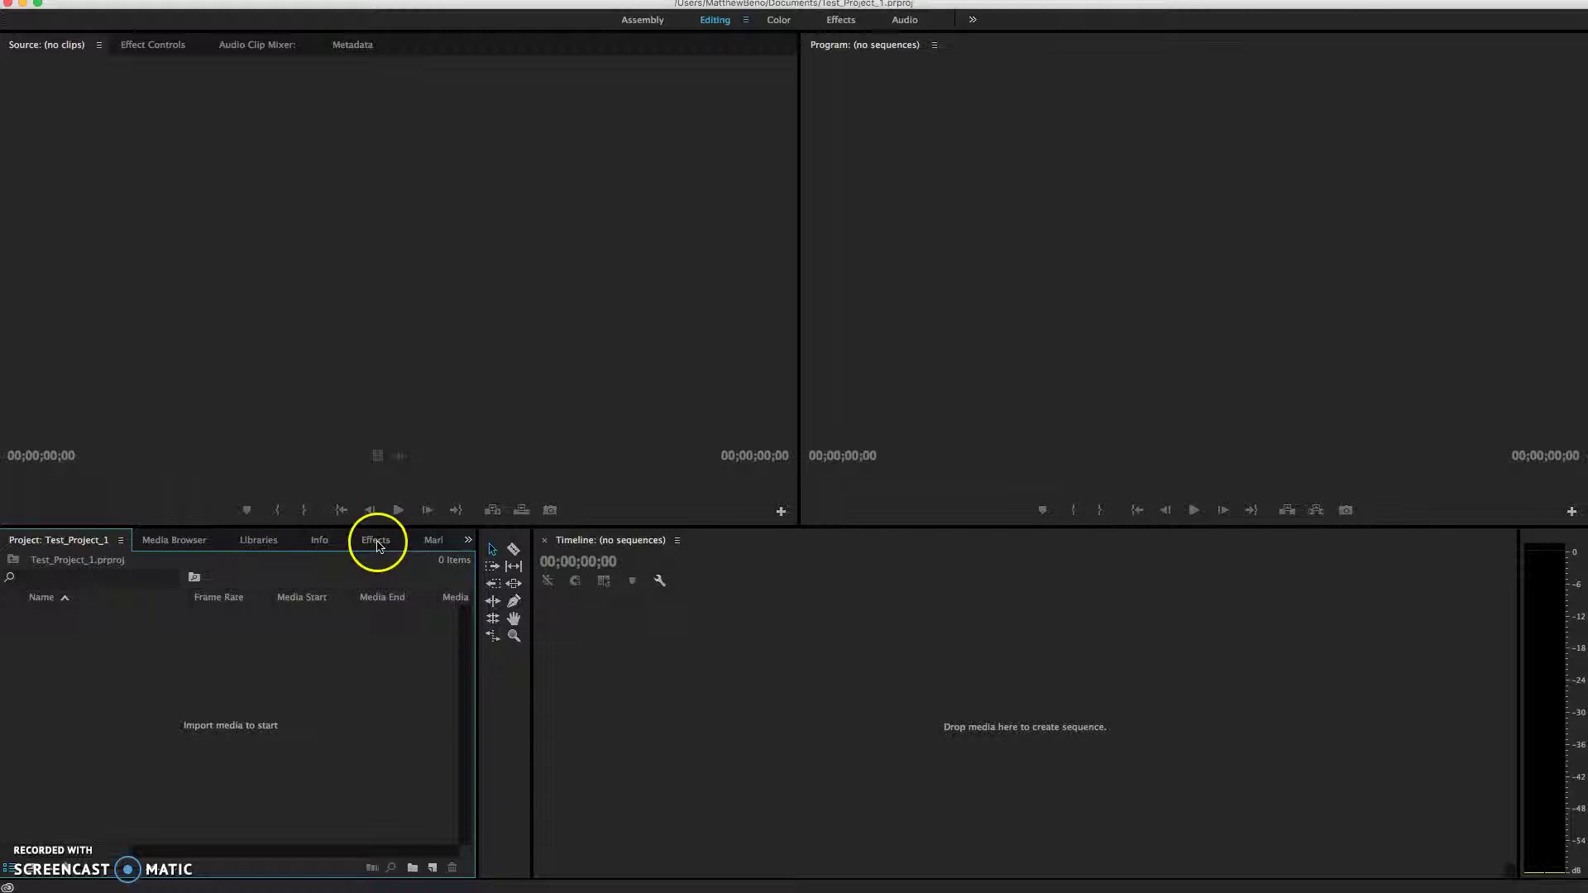
- Examine the Video Effects and Video Transitions folders in the effects library, then return to the project's media list
click(377, 547)
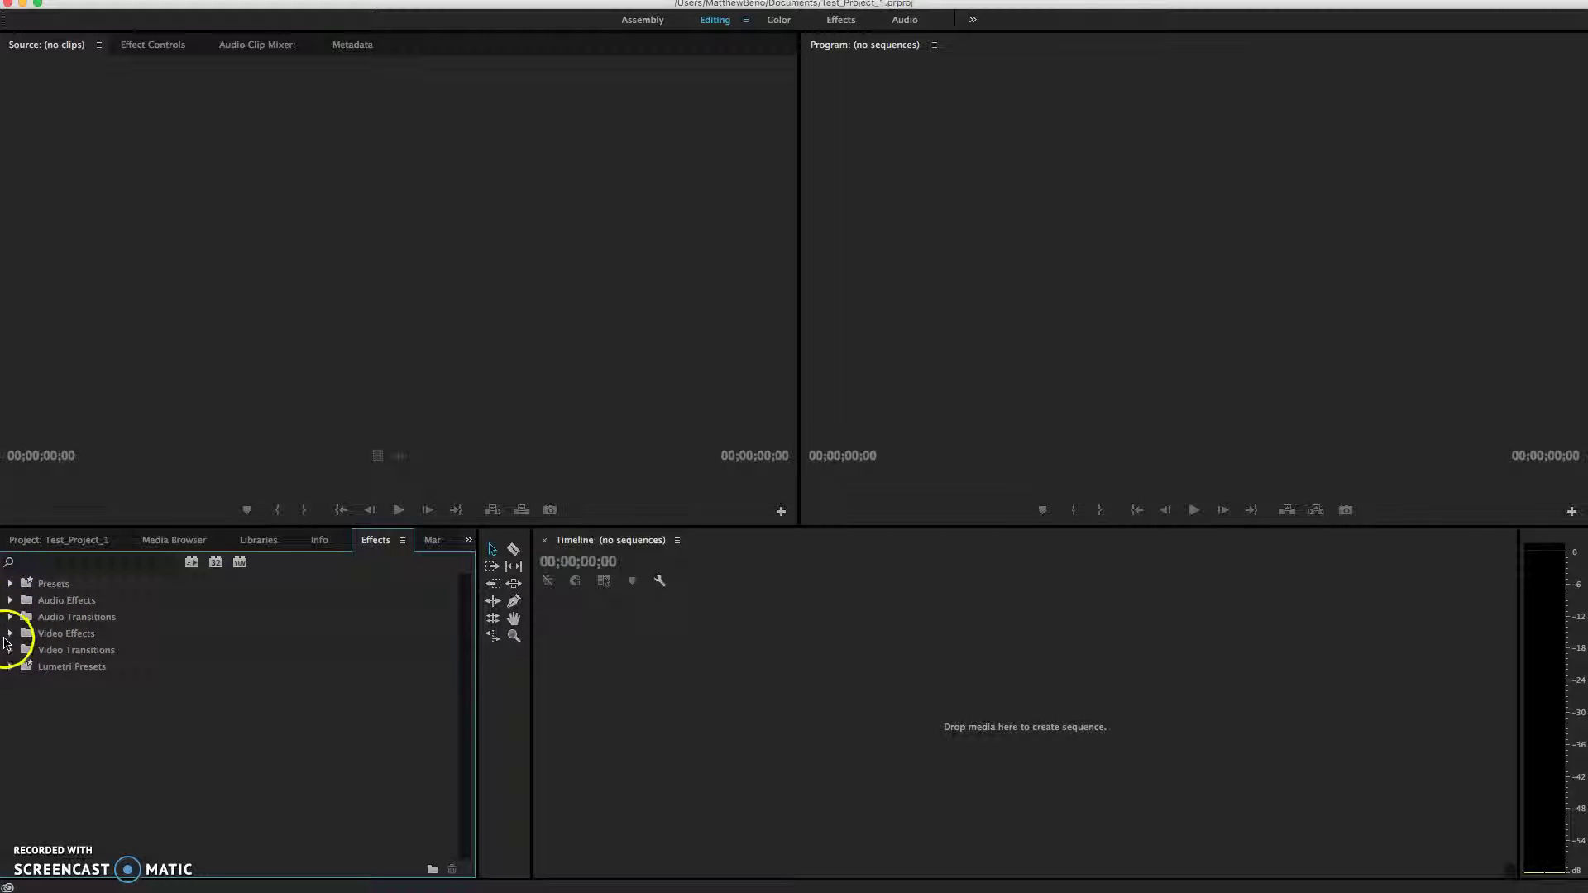
click(11, 634)
click(11, 634)
click(11, 651)
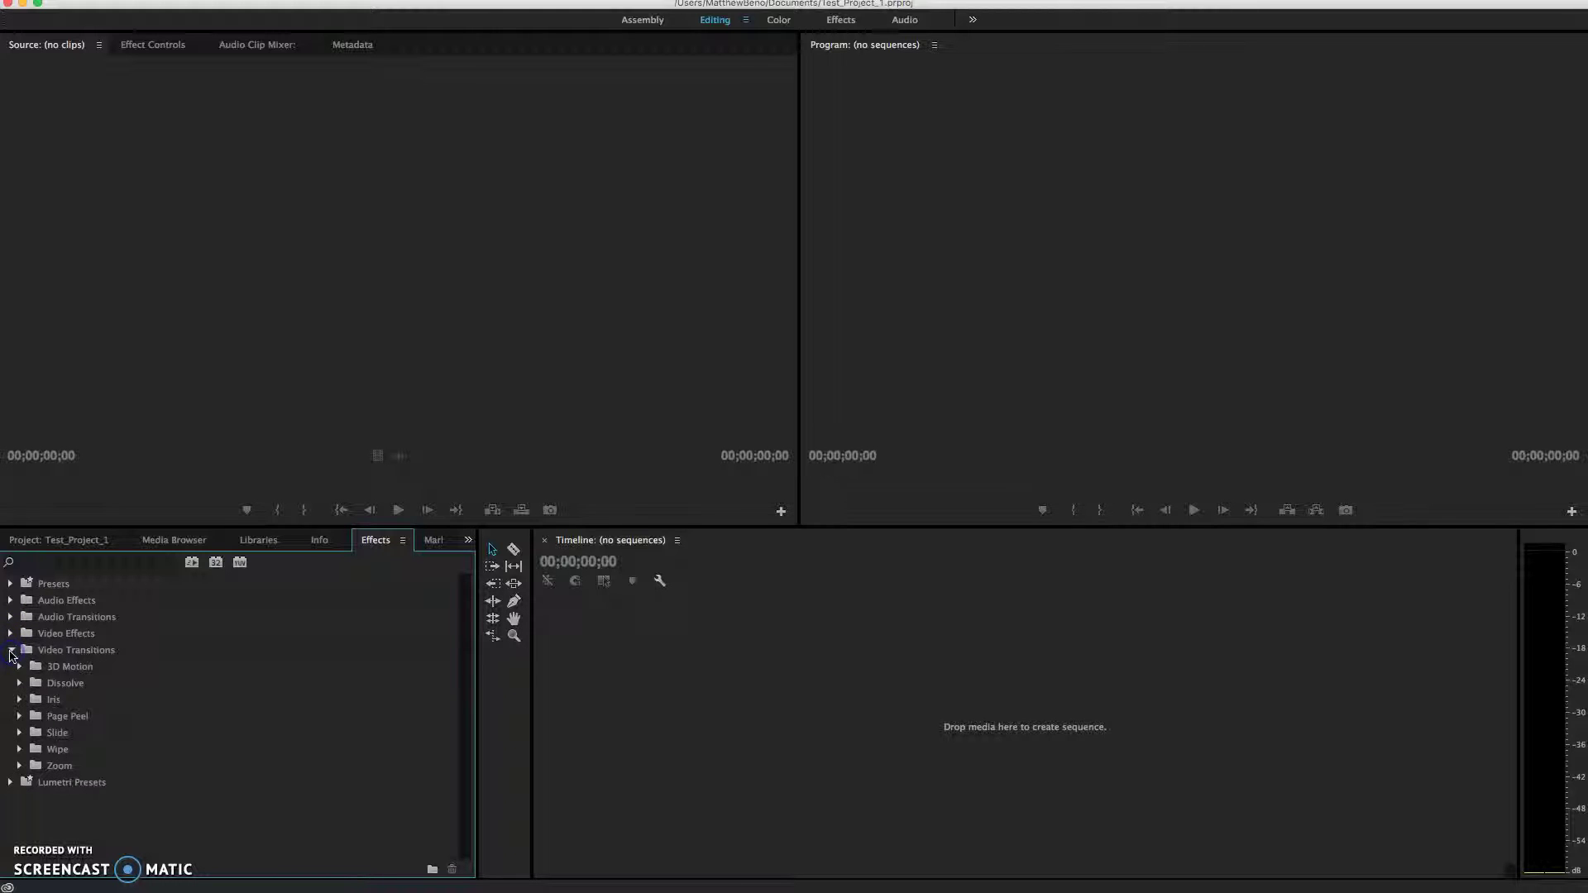
click(11, 651)
click(96, 544)
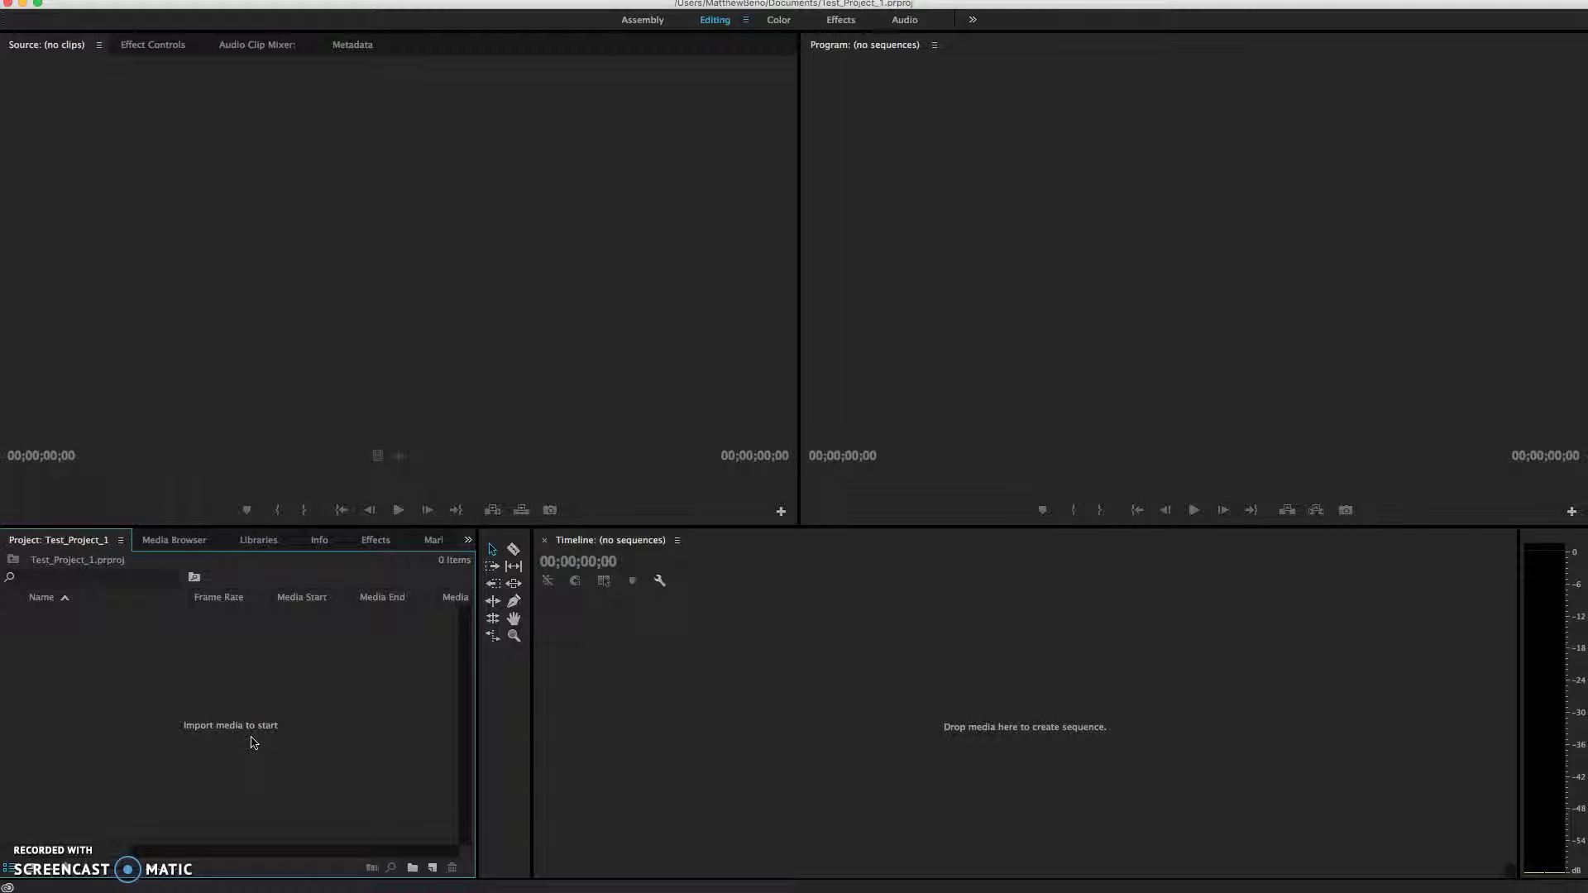
- Import all seven WA_vs mp4 clips from the NO NAME device into the project
double_click(224, 745)
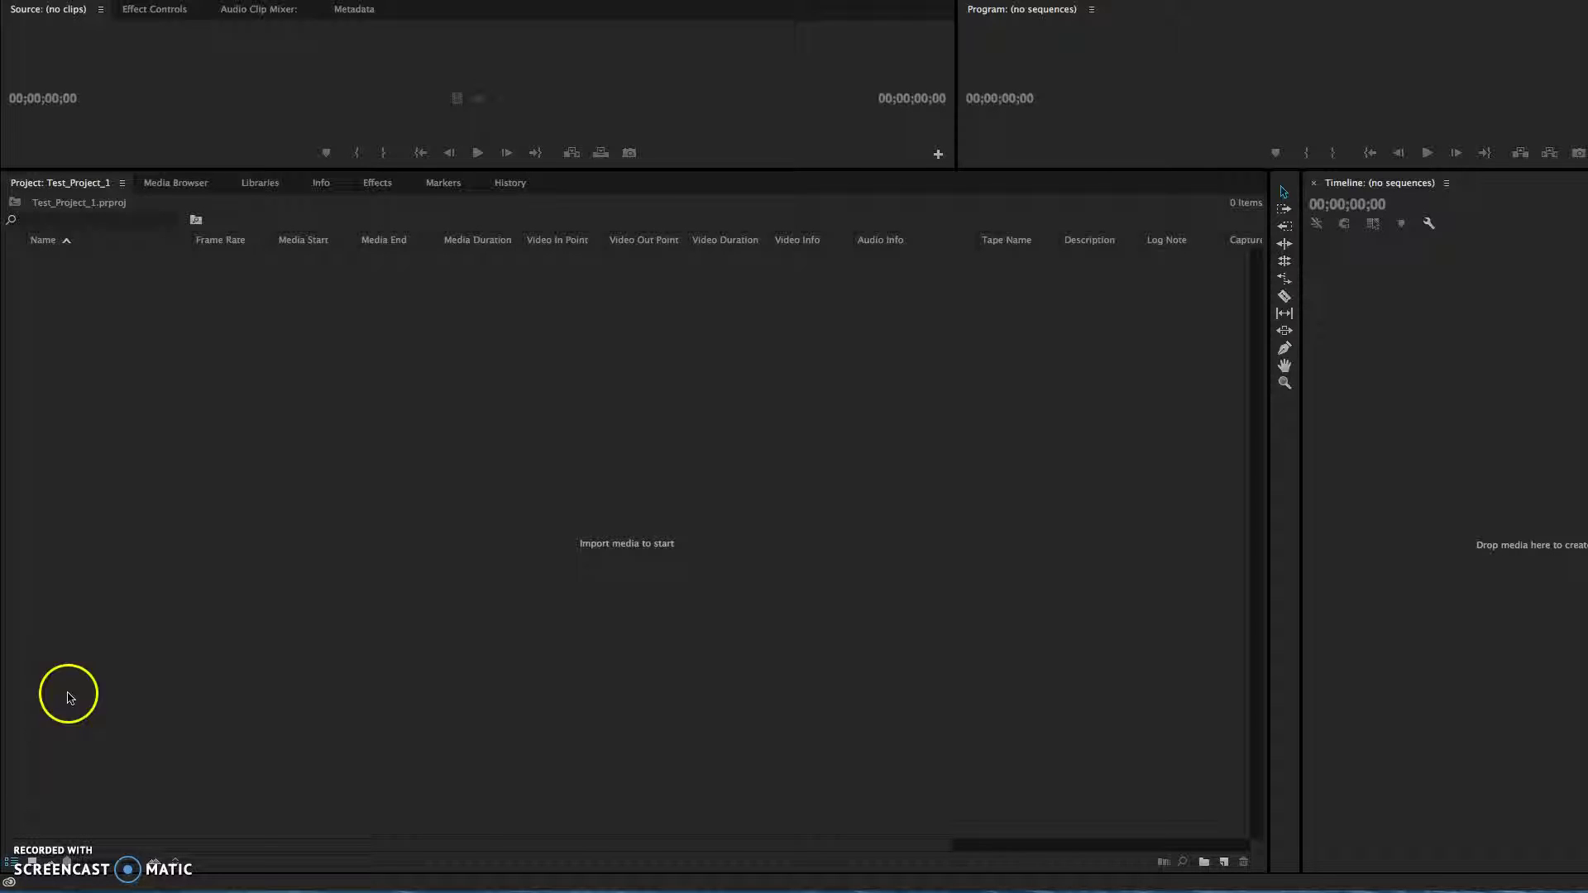
click(323, 516)
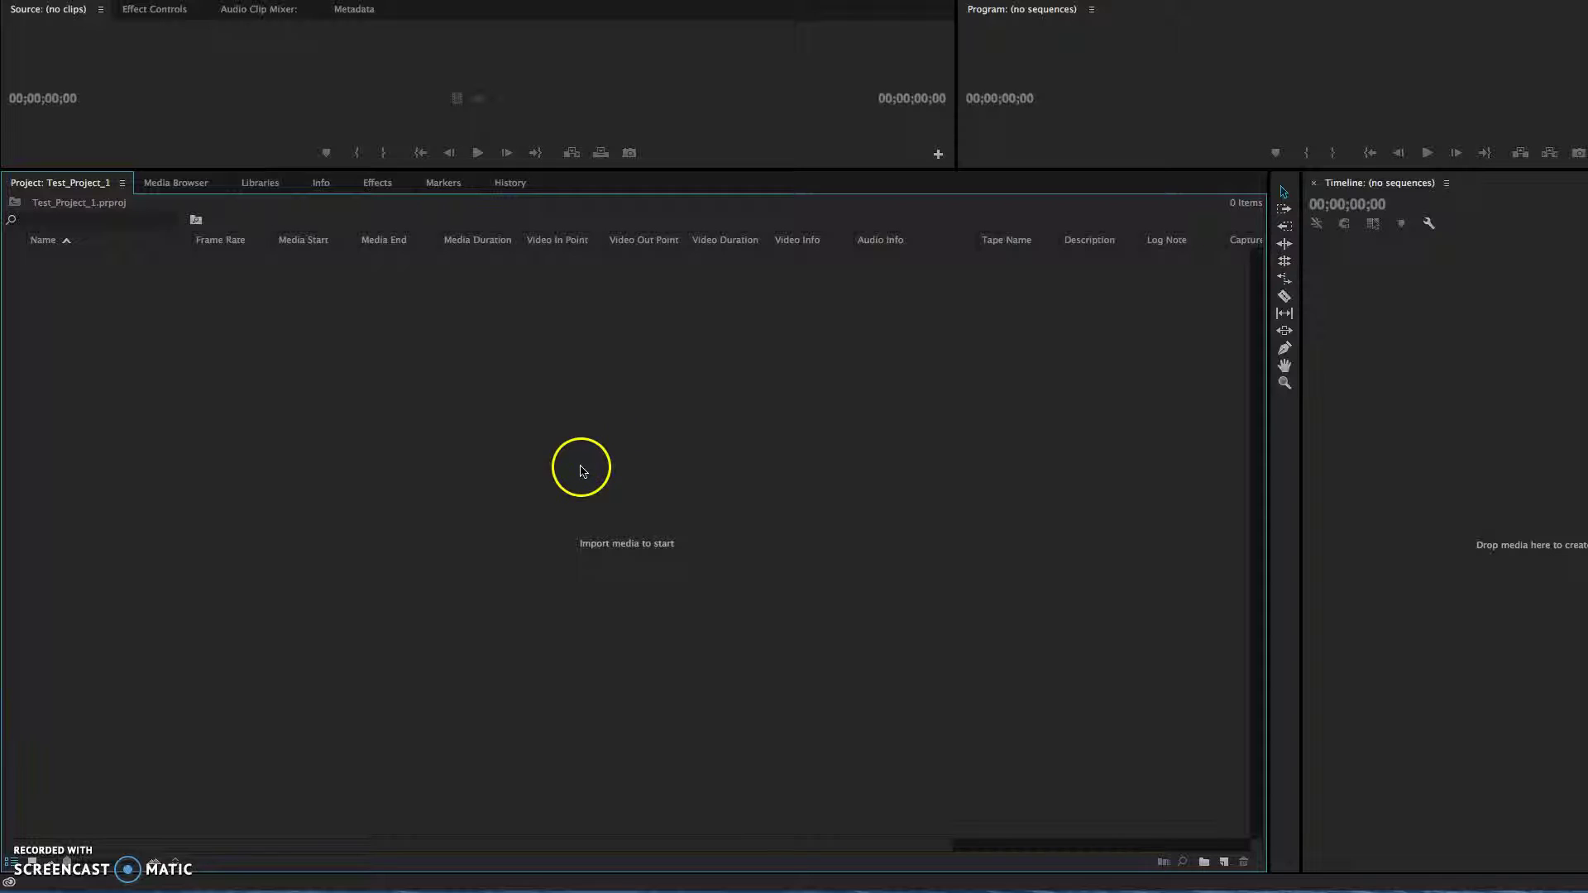
right_click(498, 454)
click(545, 575)
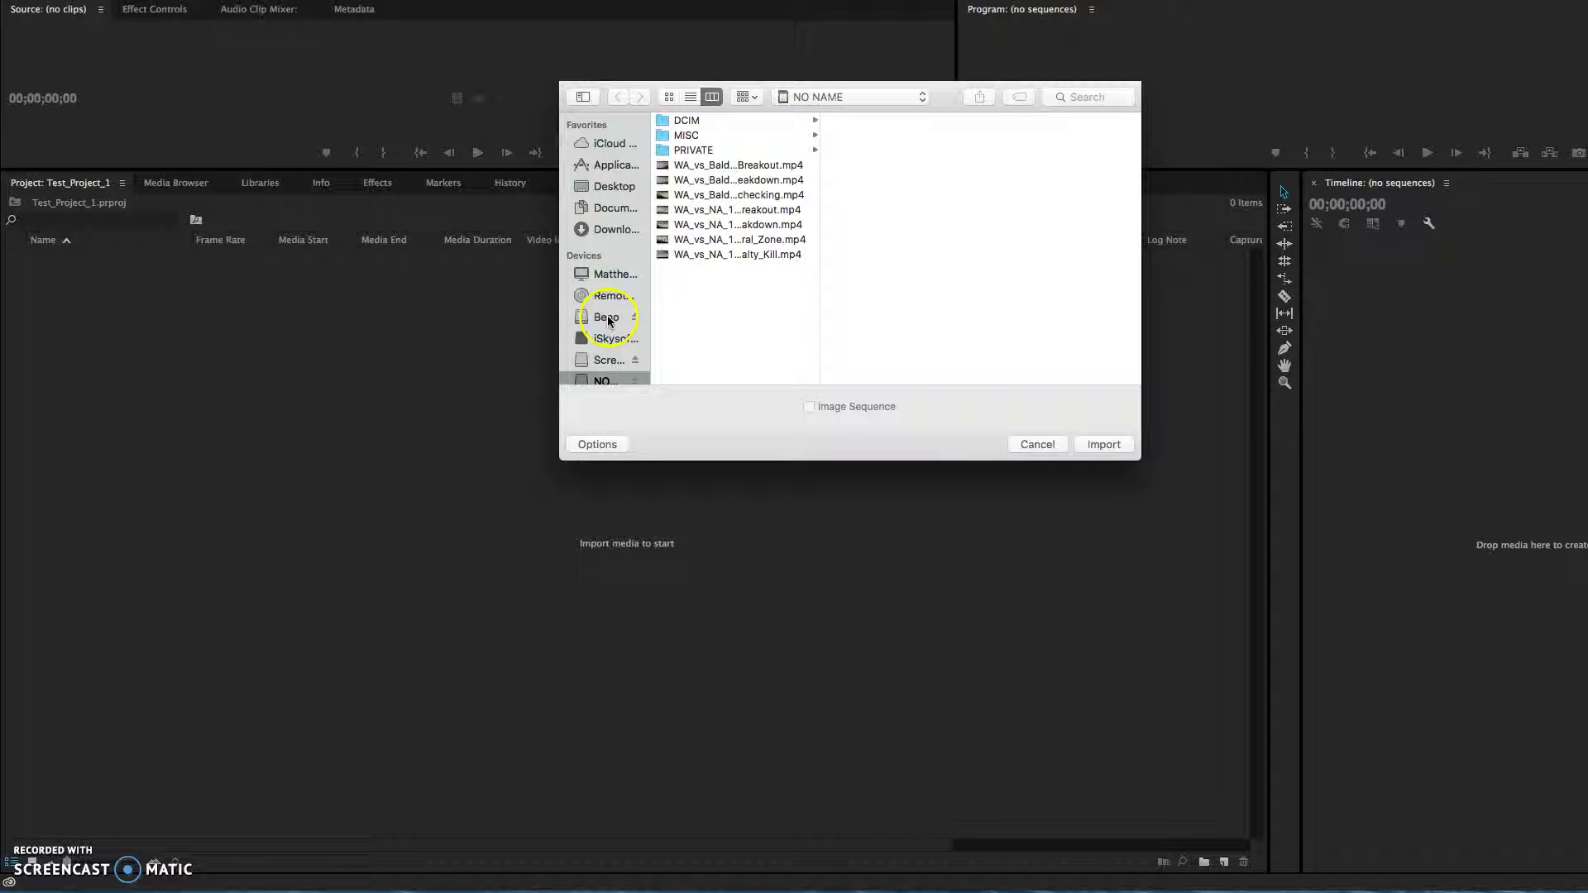
scroll(633, 330, down, 3)
scroll(642, 335, down, 1)
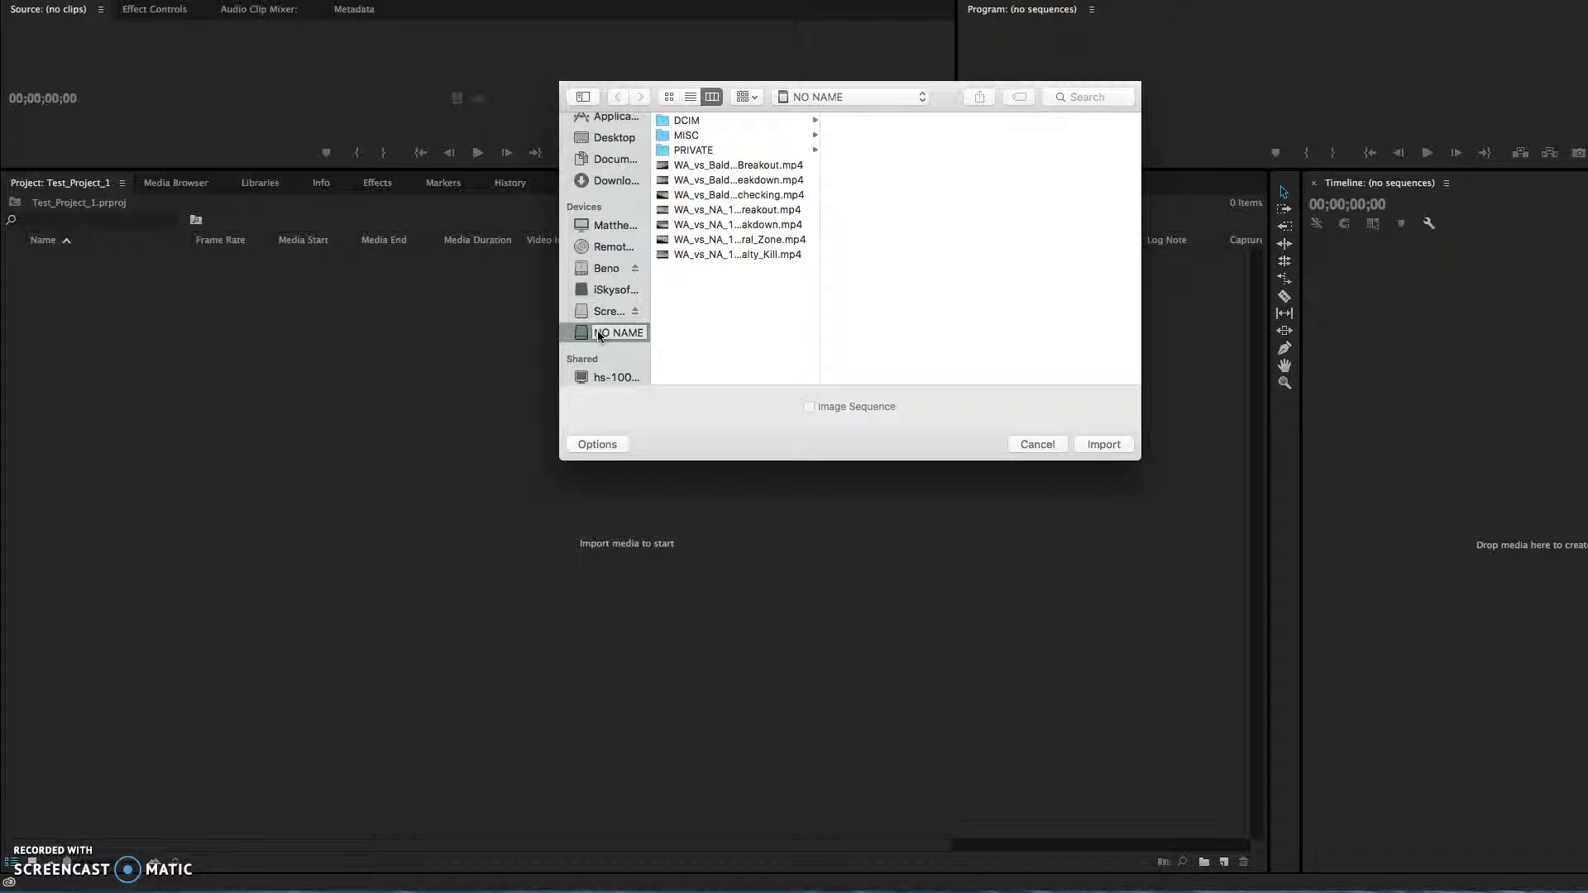
drag(680, 327, 714, 302)
drag(721, 298, 727, 170)
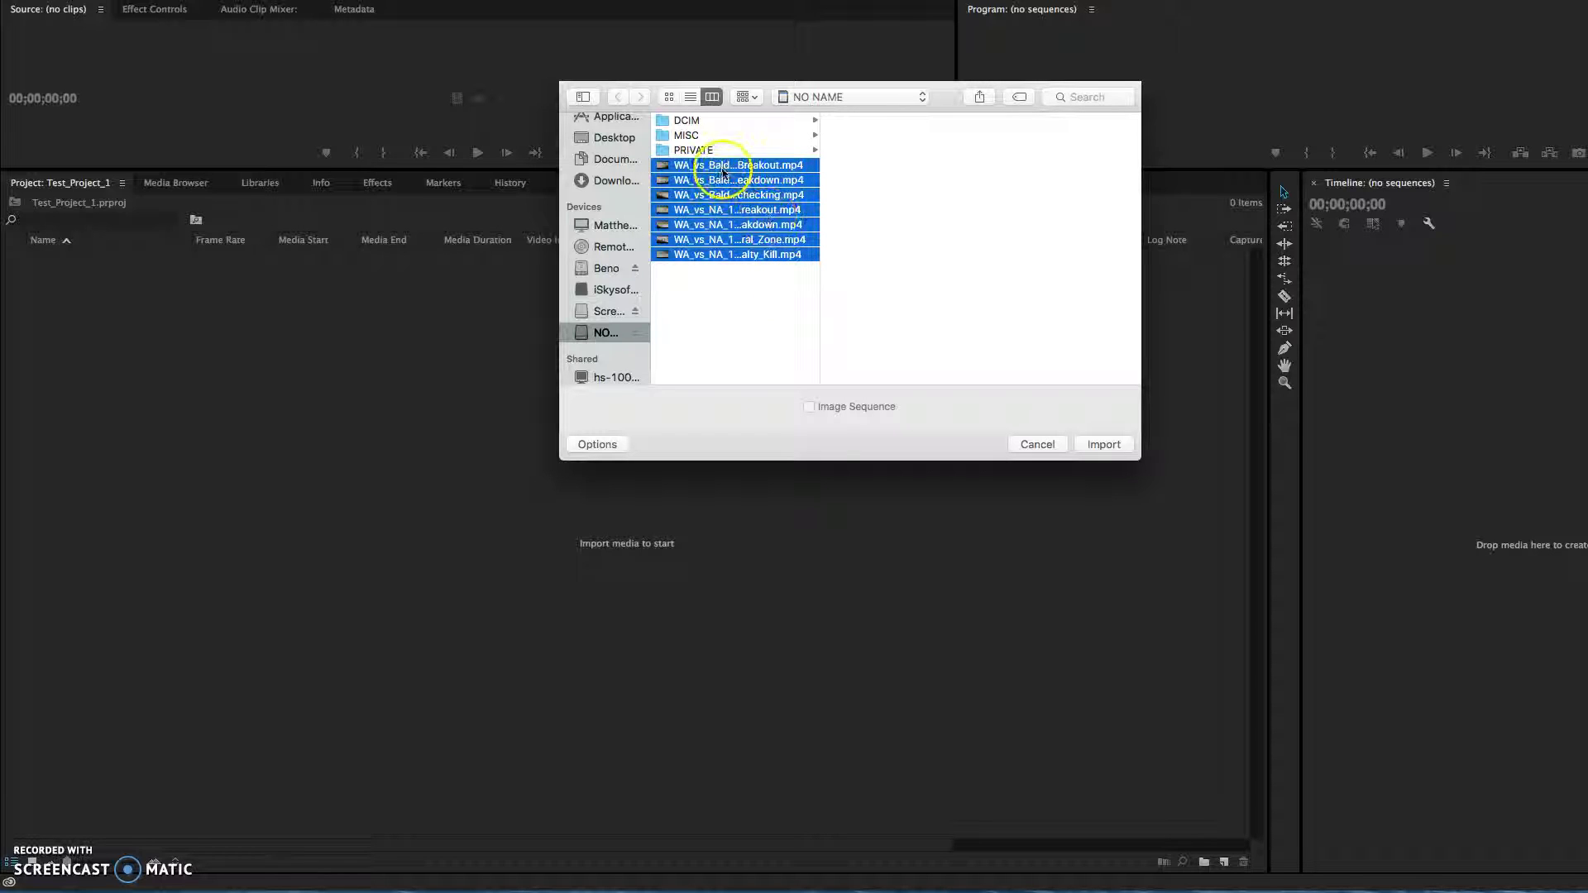
click(1109, 447)
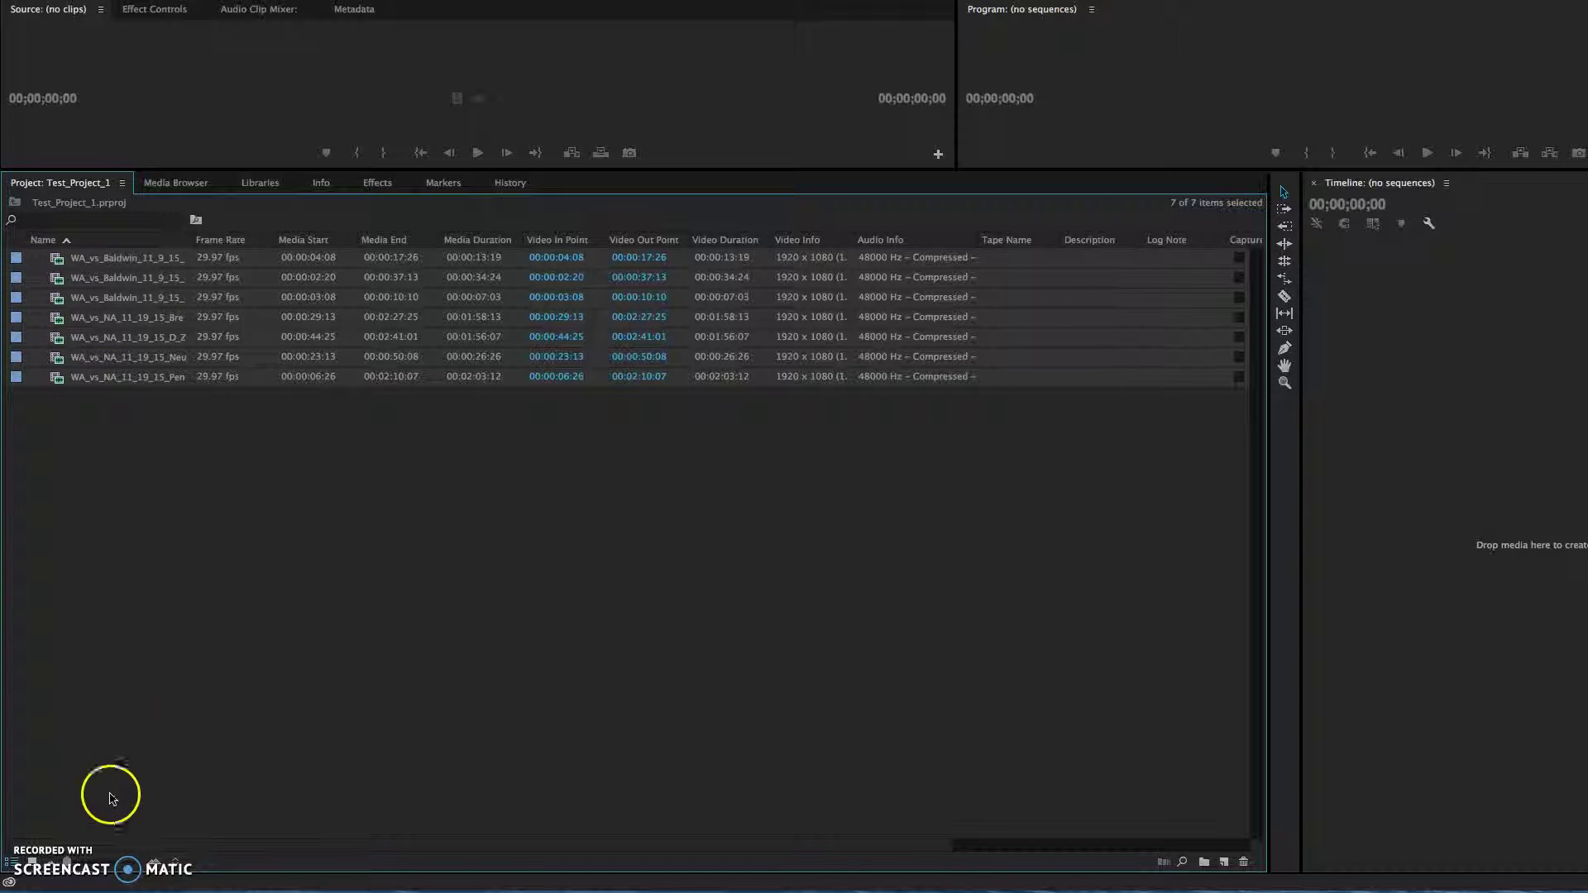
- View the imported clips as thumbnails and return the project contents to list view
click(32, 862)
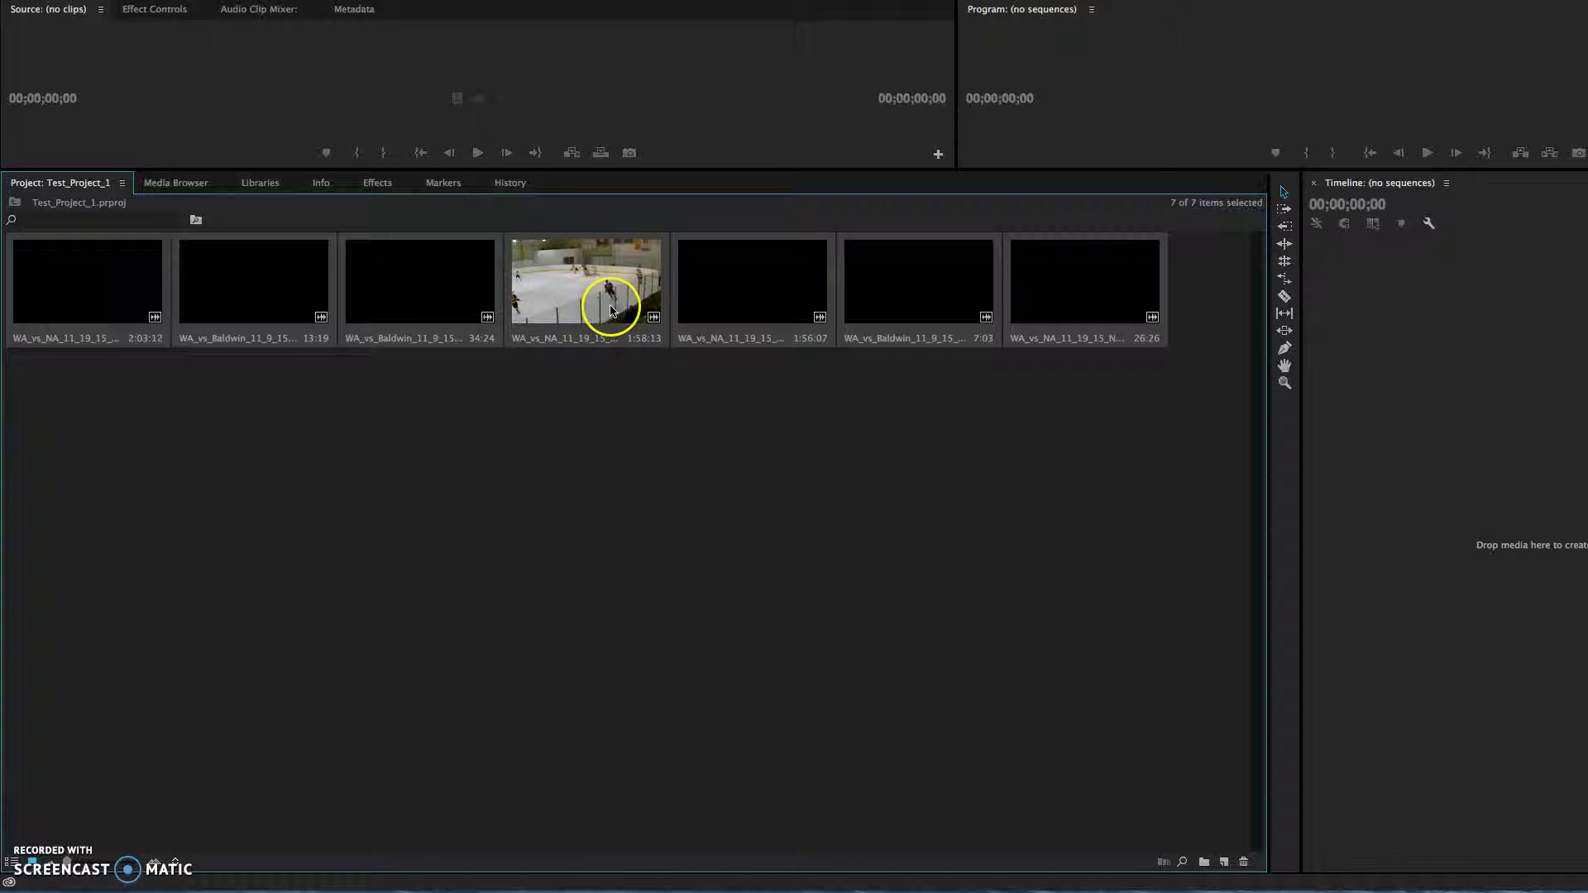
key(XF86AudioMute)
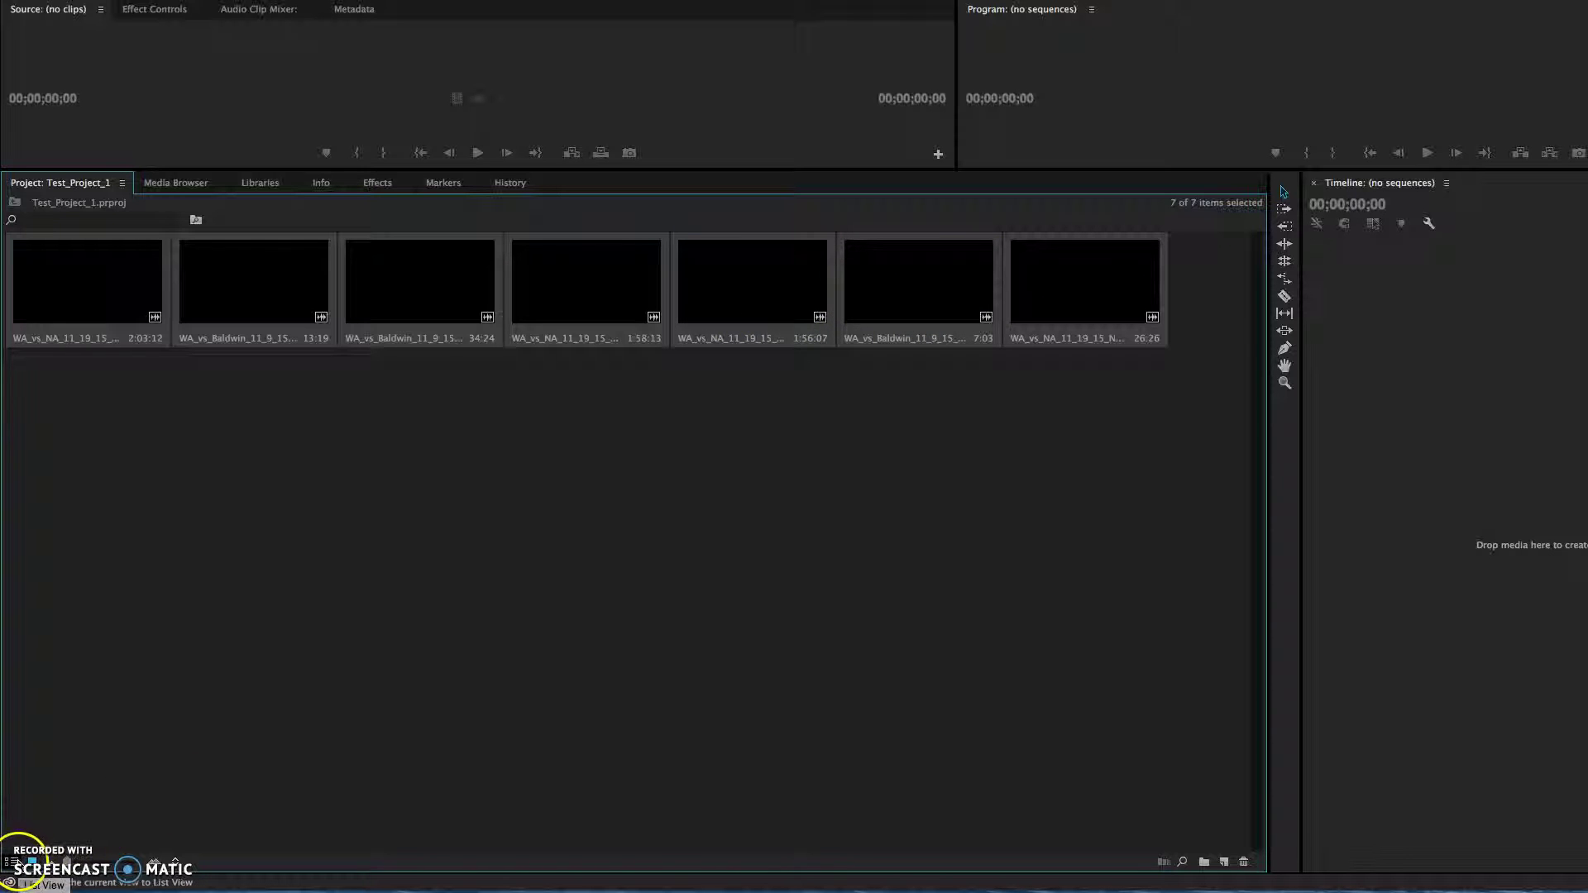
click(12, 862)
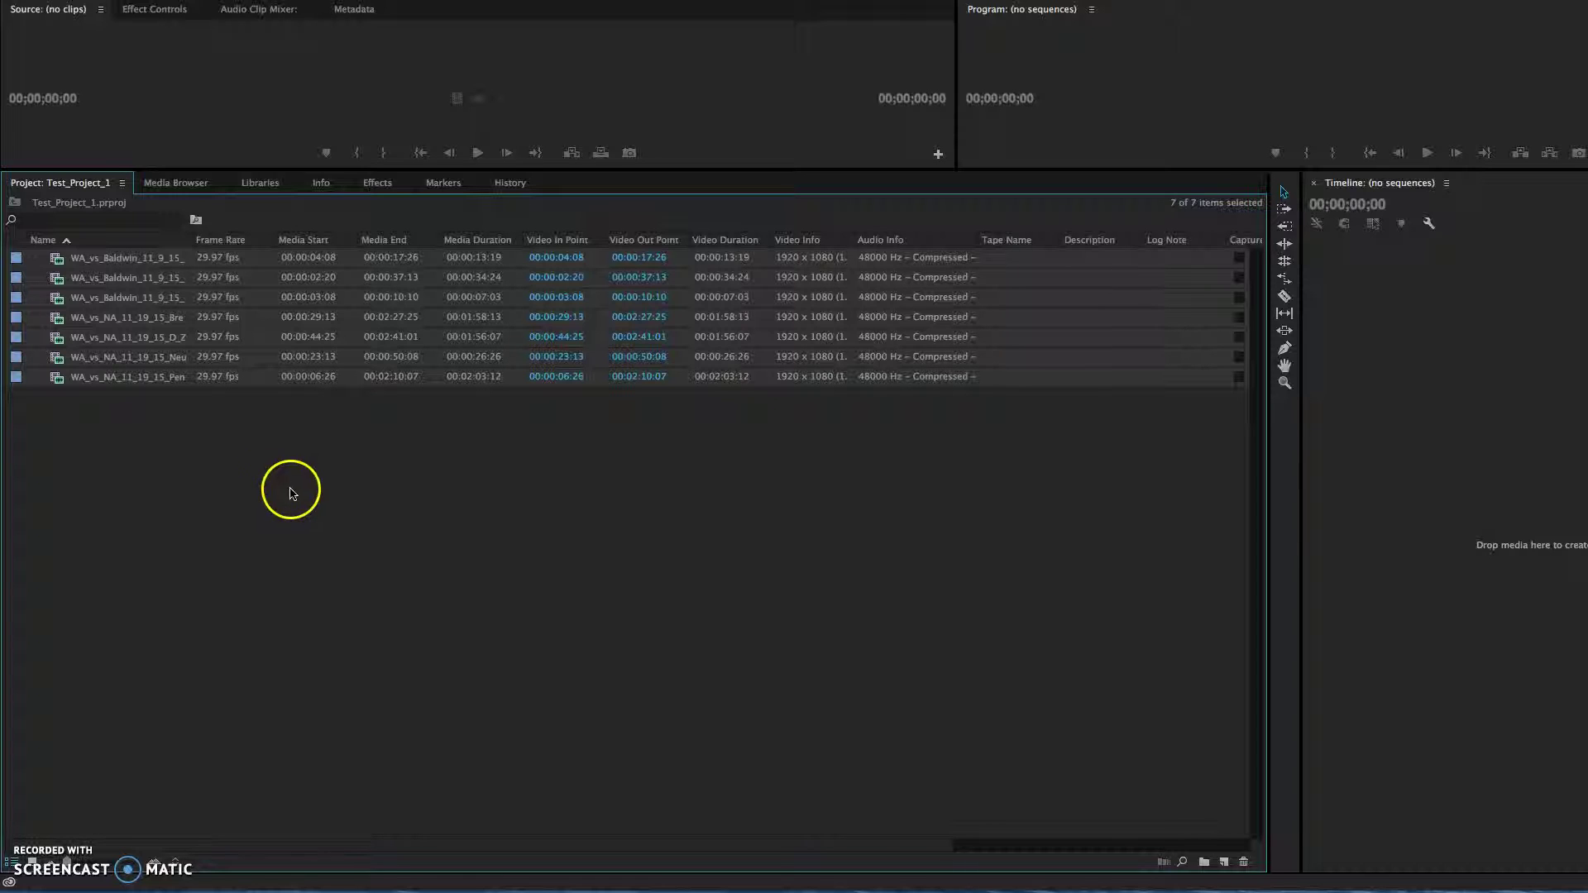
- Create a bin named Offense in the project and collapse it
click(370, 523)
right_click(370, 523)
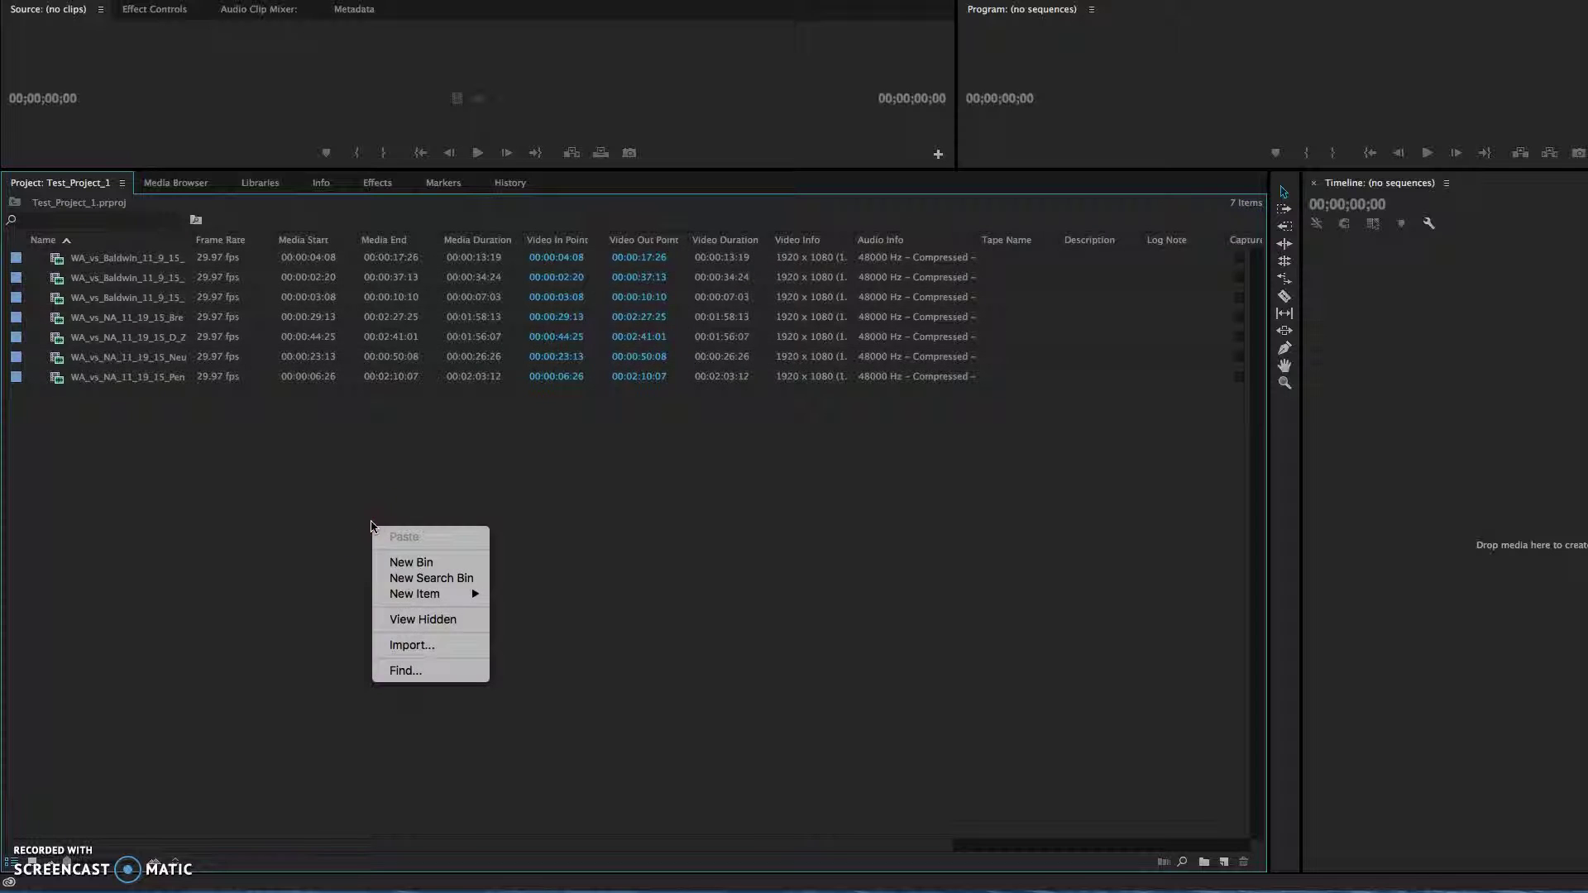
click(411, 564)
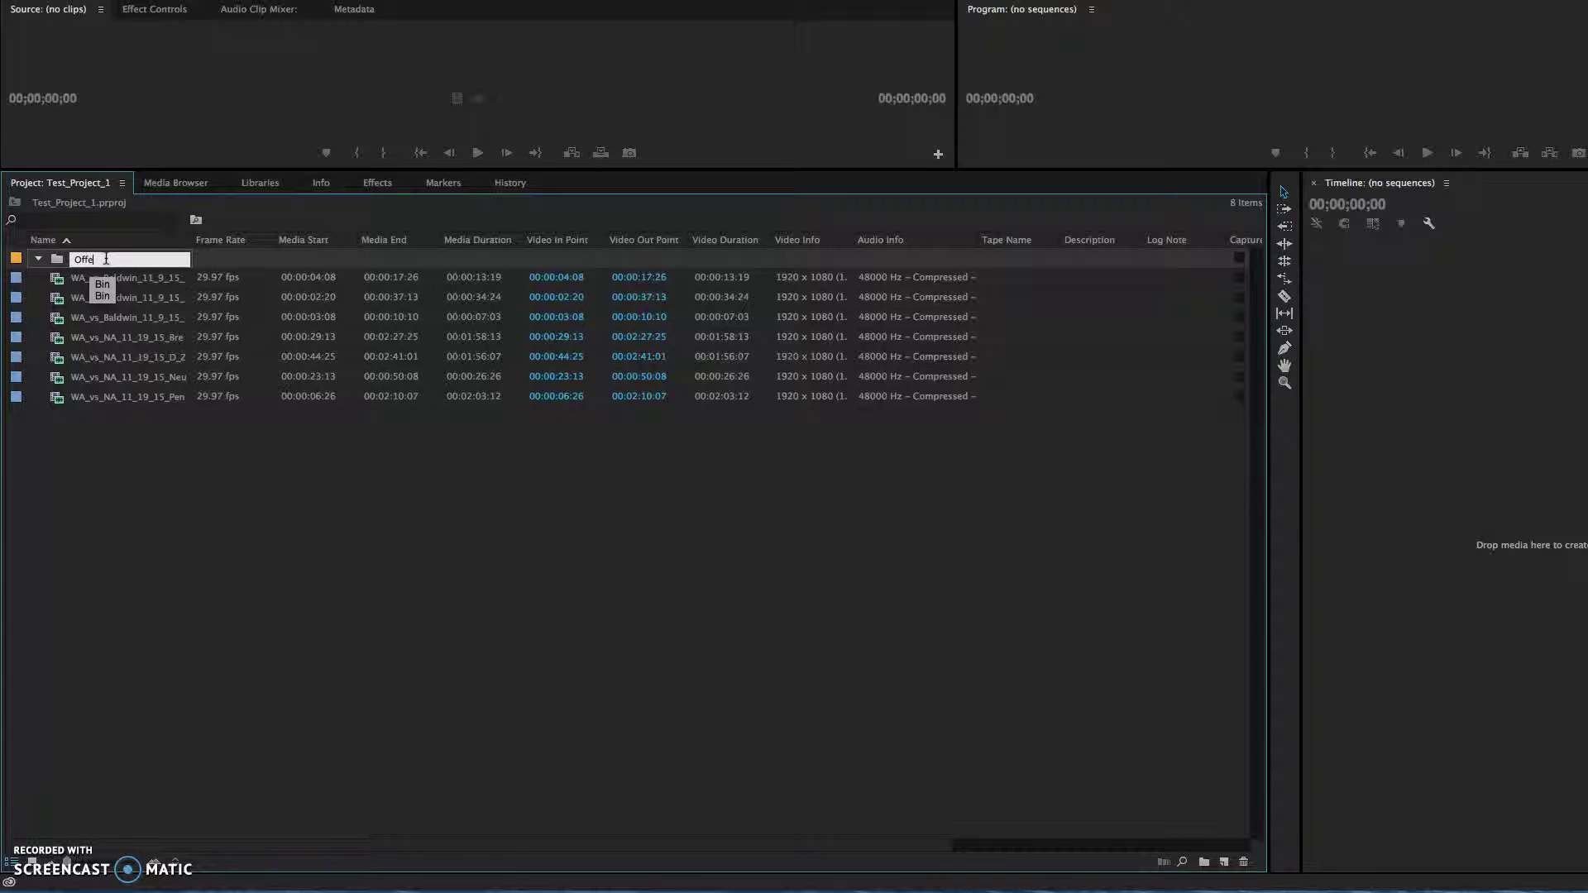
text(Offense)
click(129, 389)
click(172, 465)
click(110, 364)
click(39, 259)
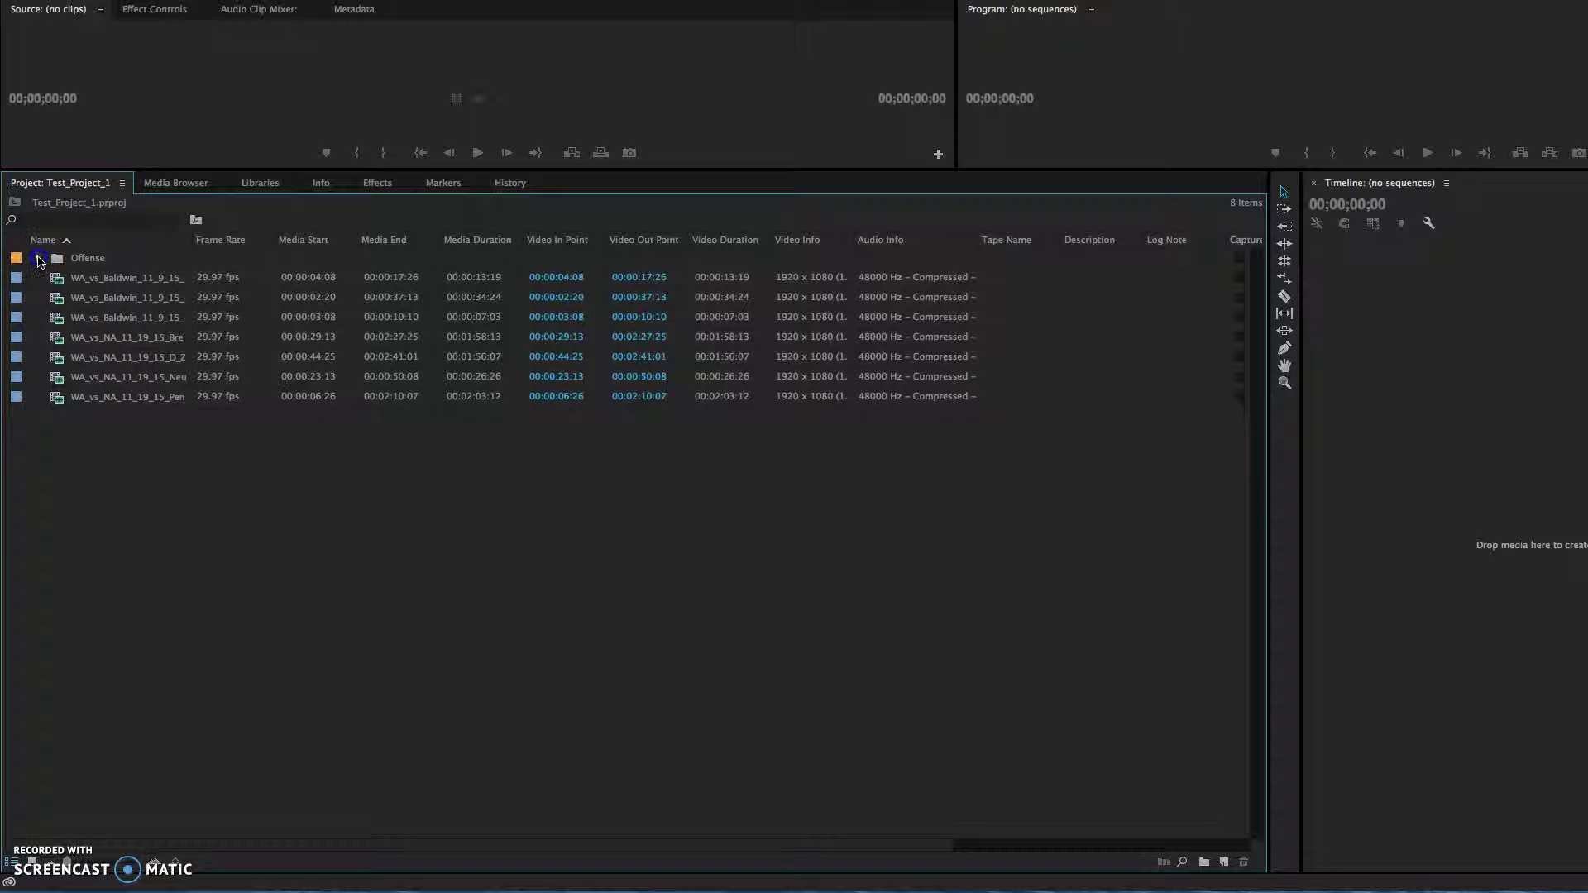
- Move the last three WA_vs_NA_11_19_15 clips (D_Z, Neu and Pen) into the Offense bin and check its contents
click(196, 421)
drag(196, 422, 148, 356)
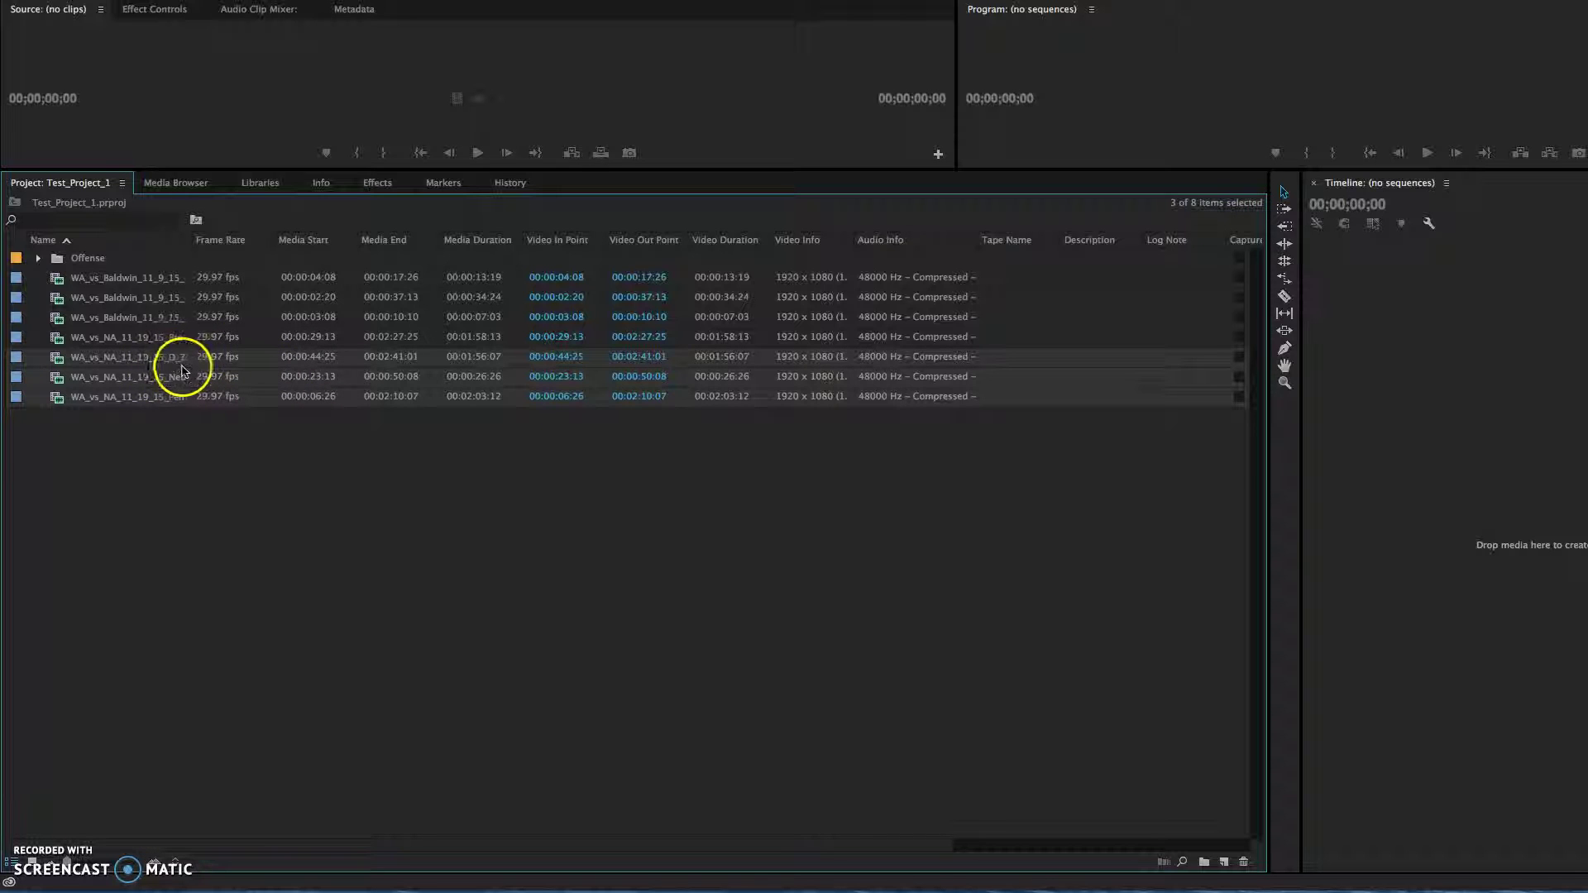
drag(179, 361, 92, 261)
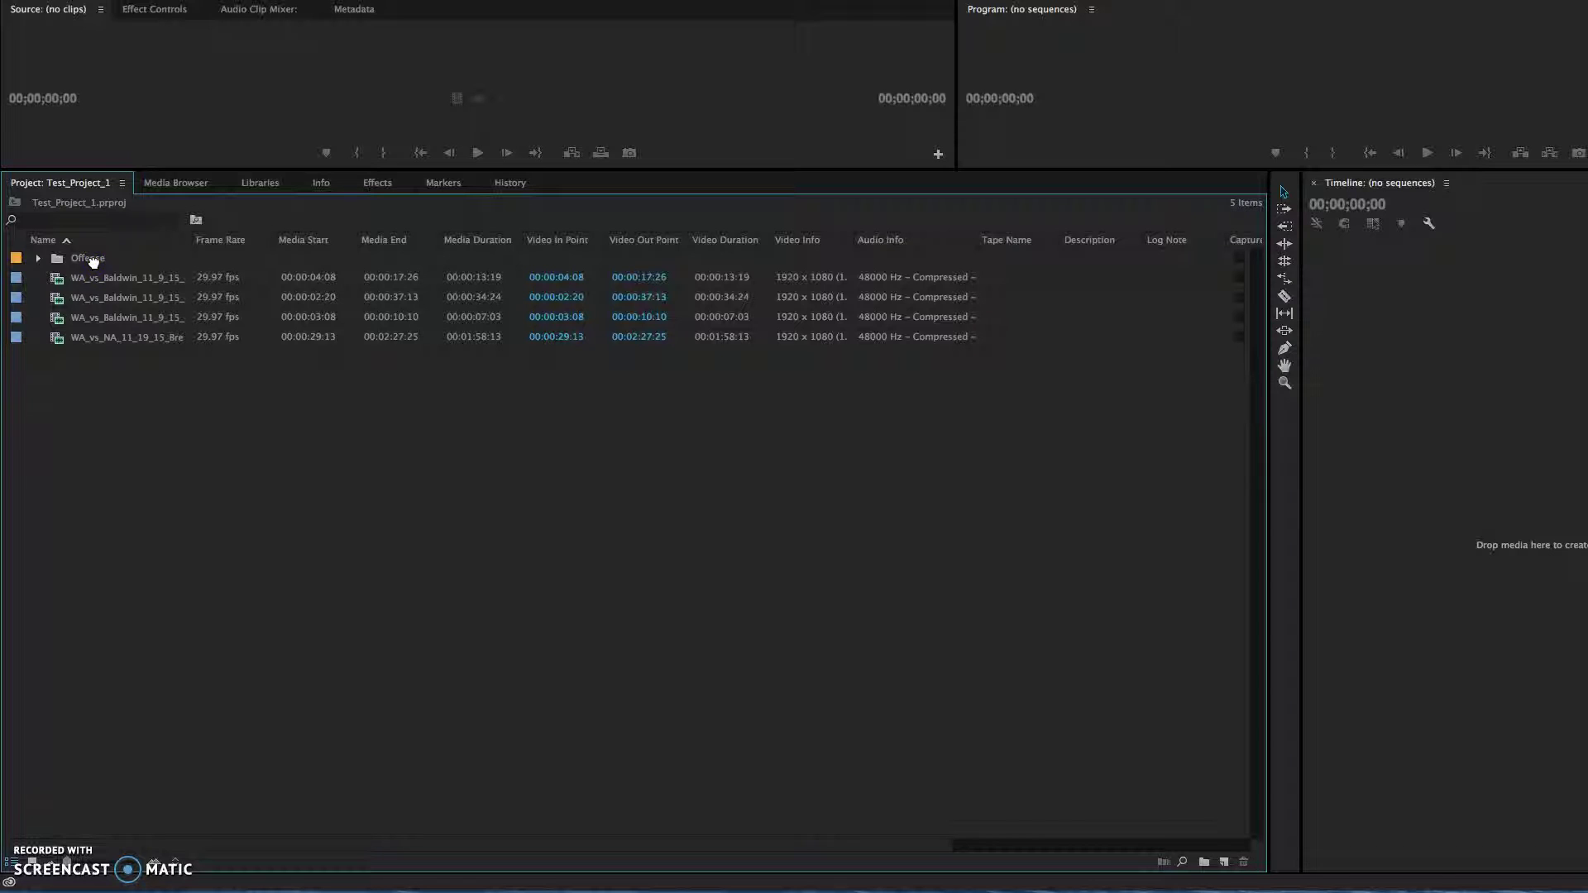
click(38, 259)
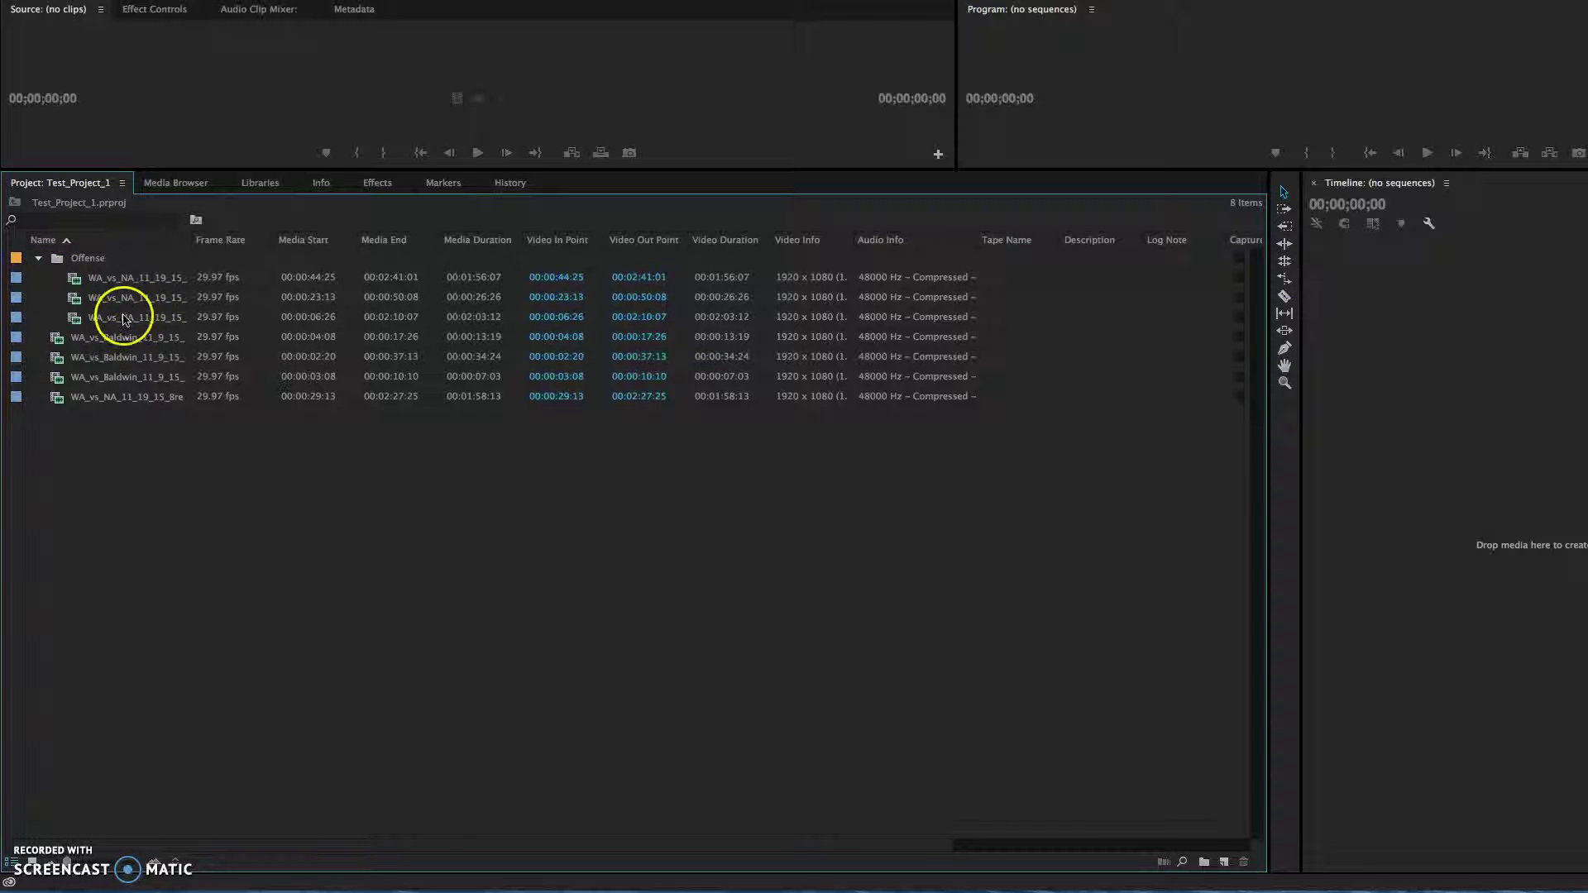
click(39, 259)
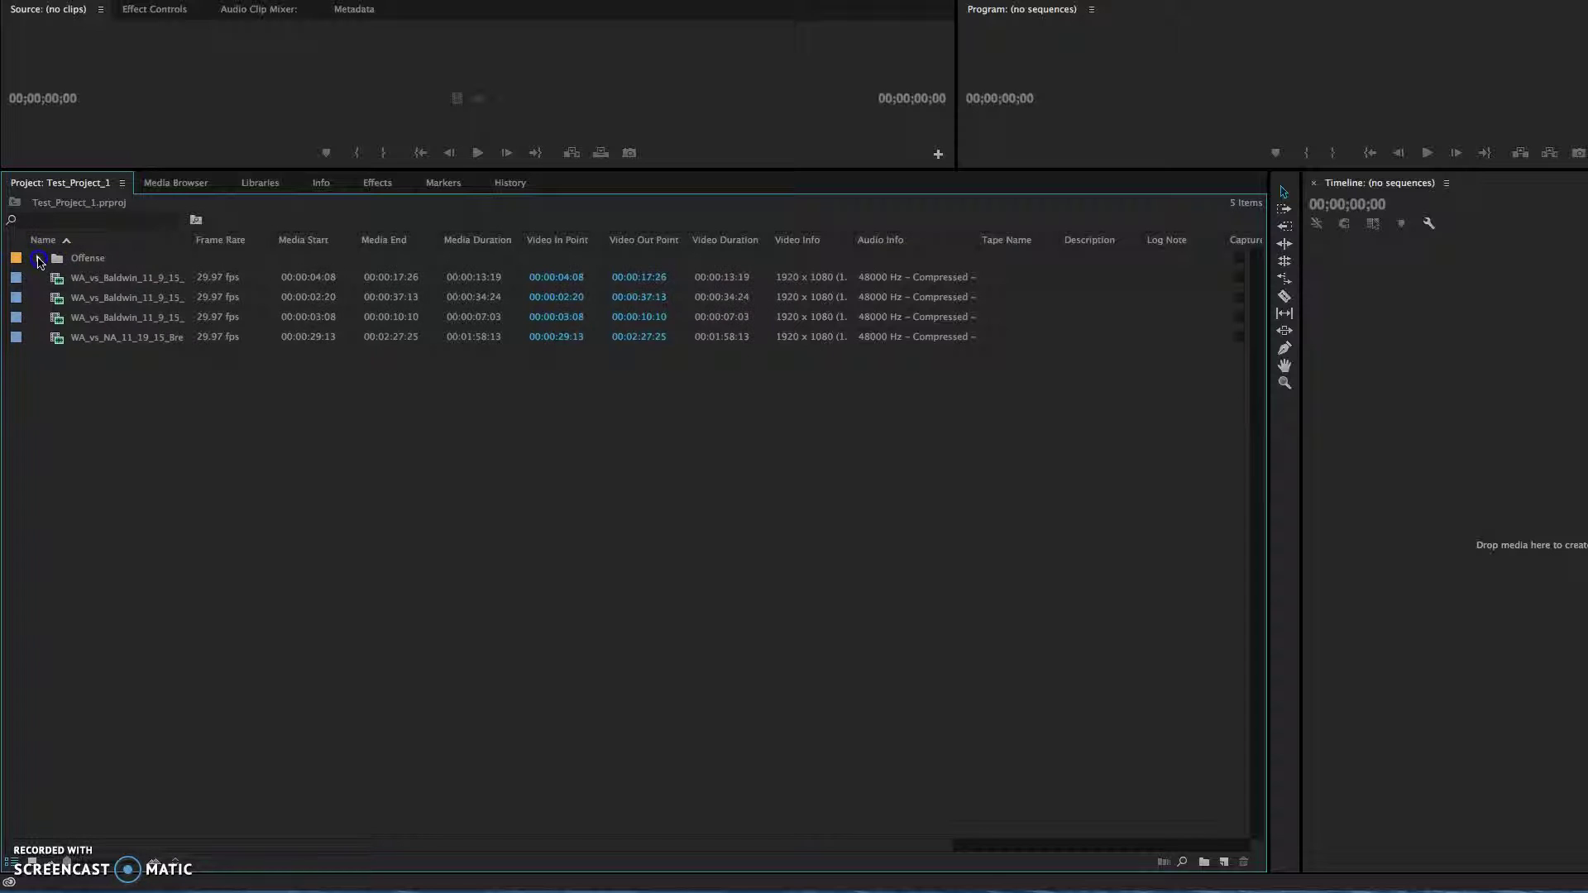
- Create a second bin named Defense at the project's top level
right_click(175, 433)
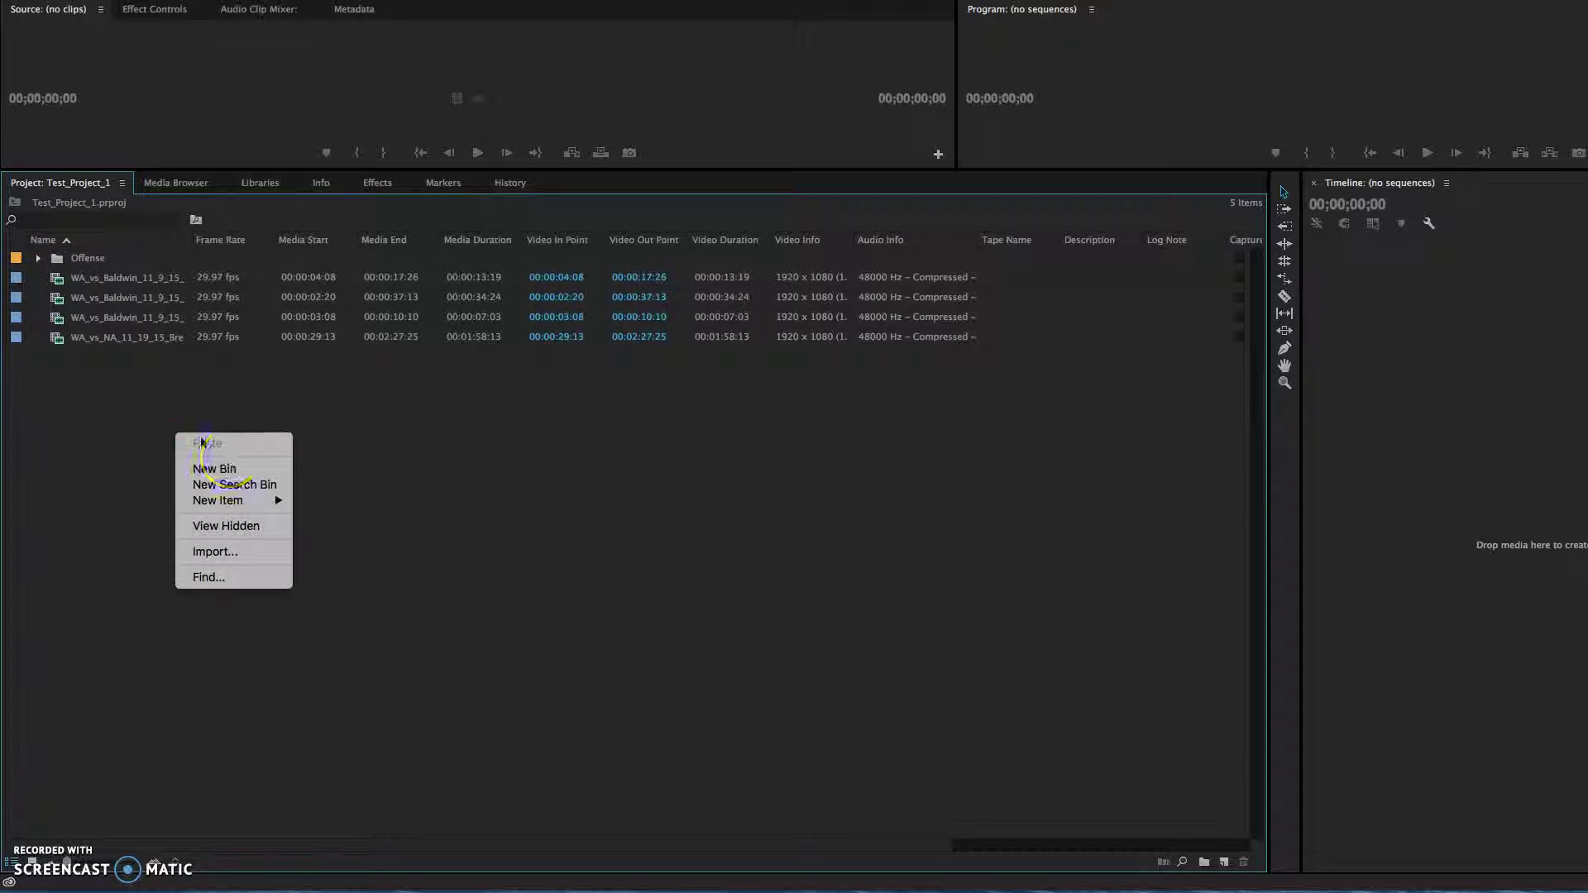
click(234, 470)
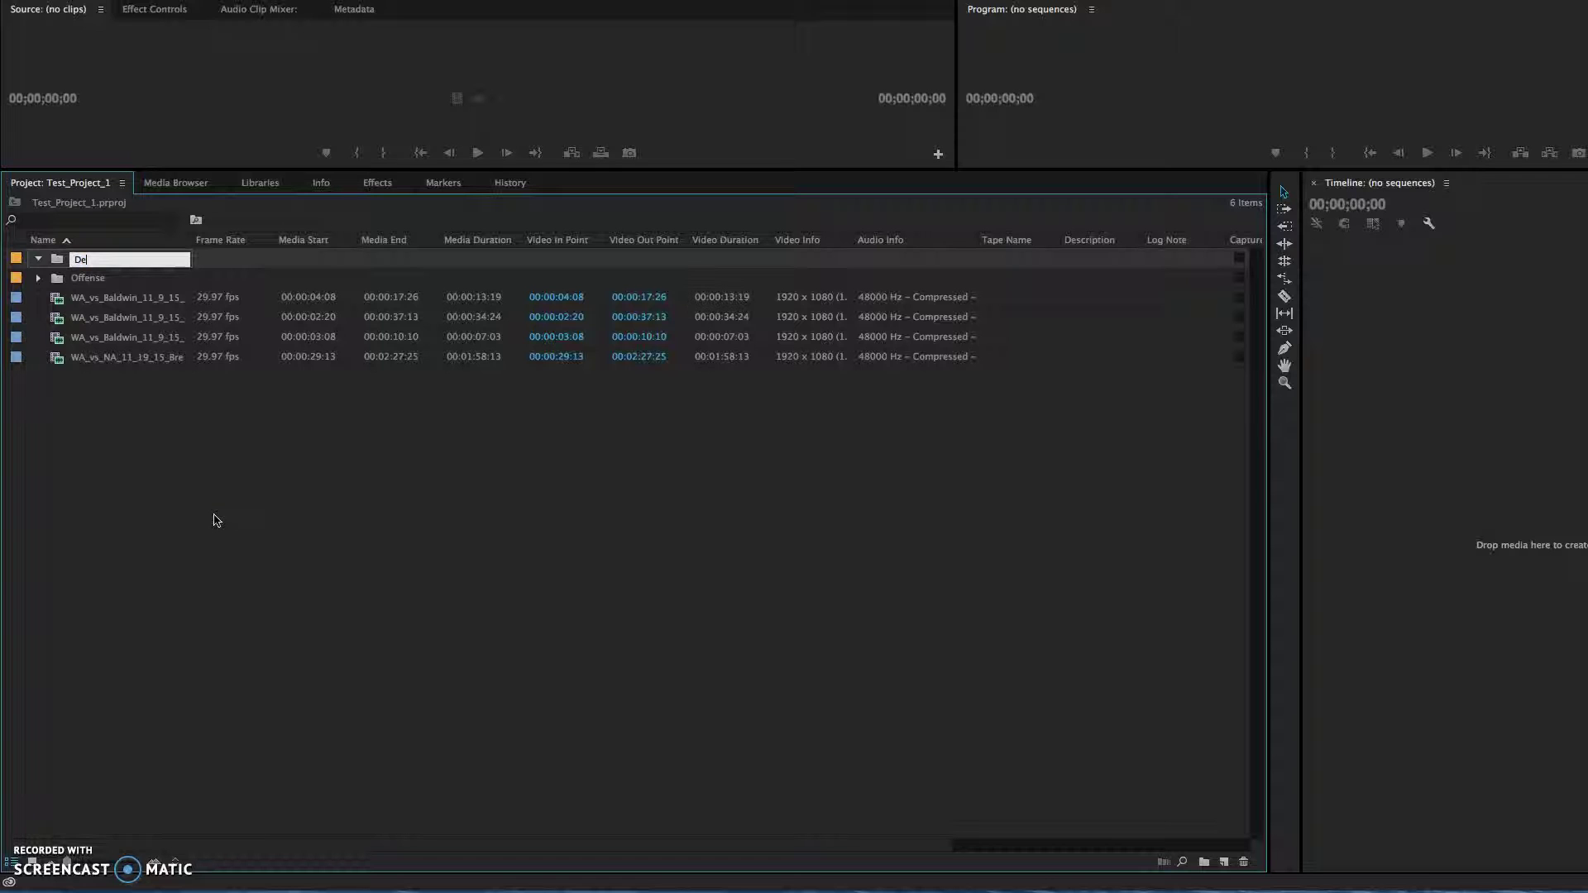
text(Defense)
click(121, 422)
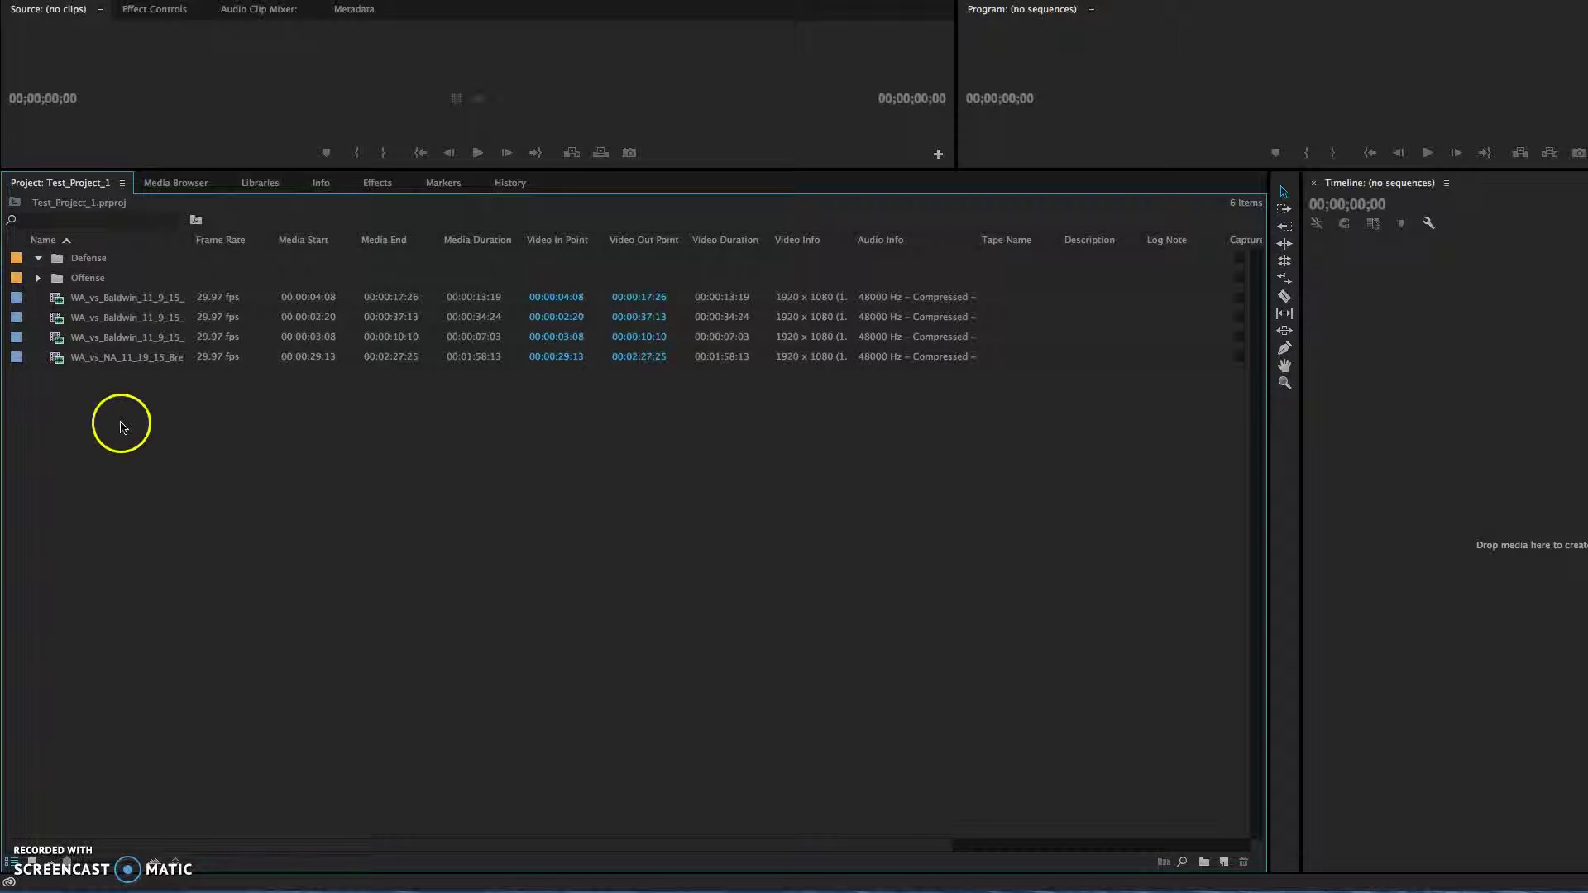
- Move the three WA_vs_Baldwin clips and the remaining WA_vs_NA clip into the Defense bin, checking and collapsing both bins
drag(197, 389, 94, 261)
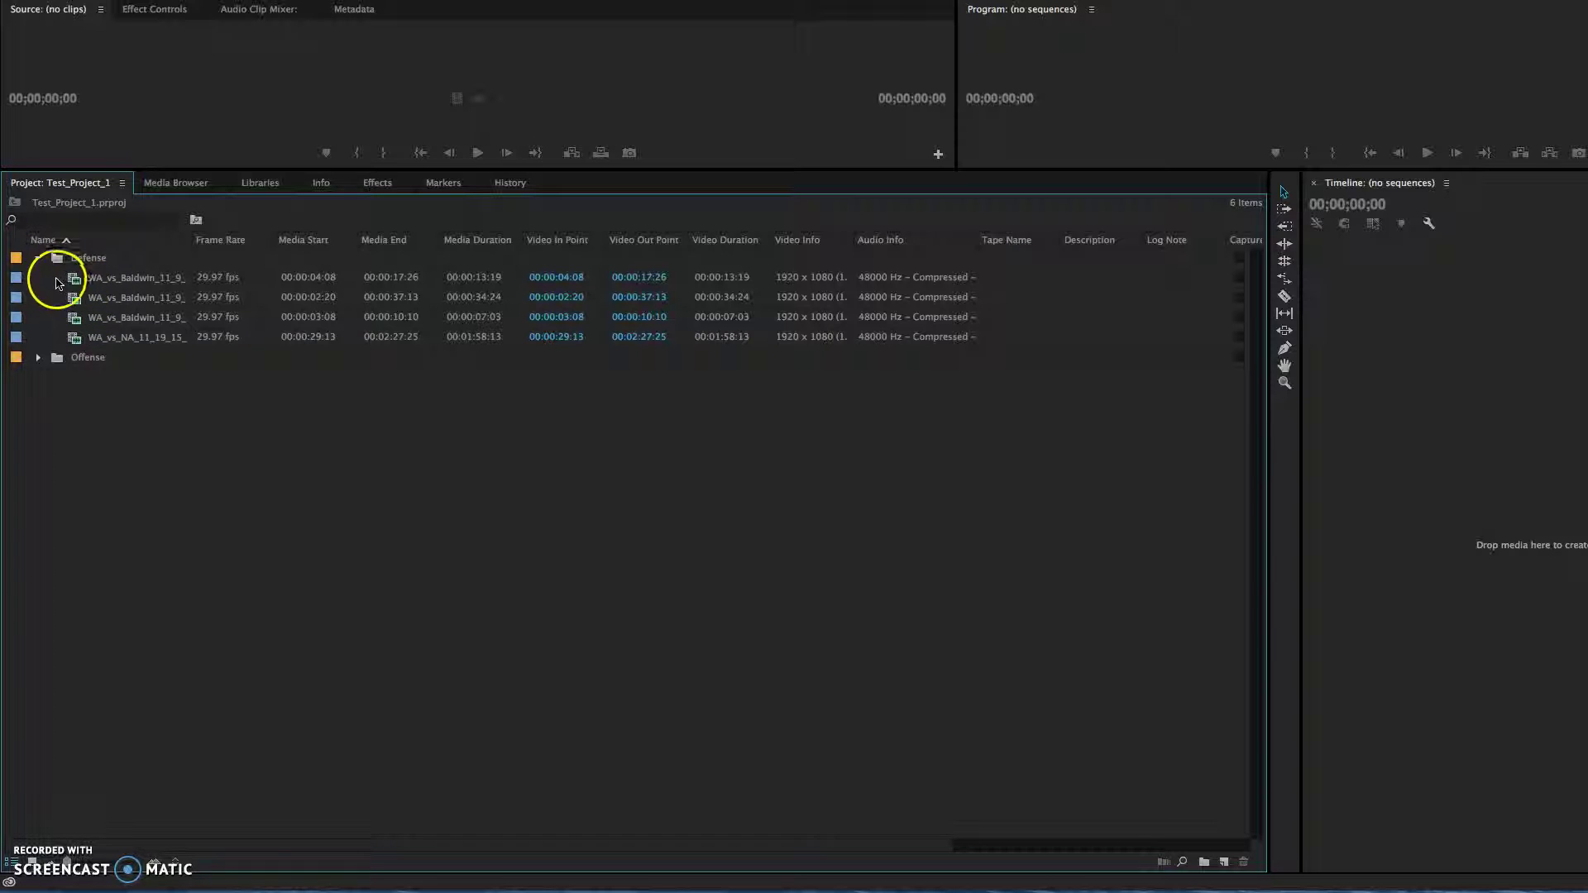
click(39, 259)
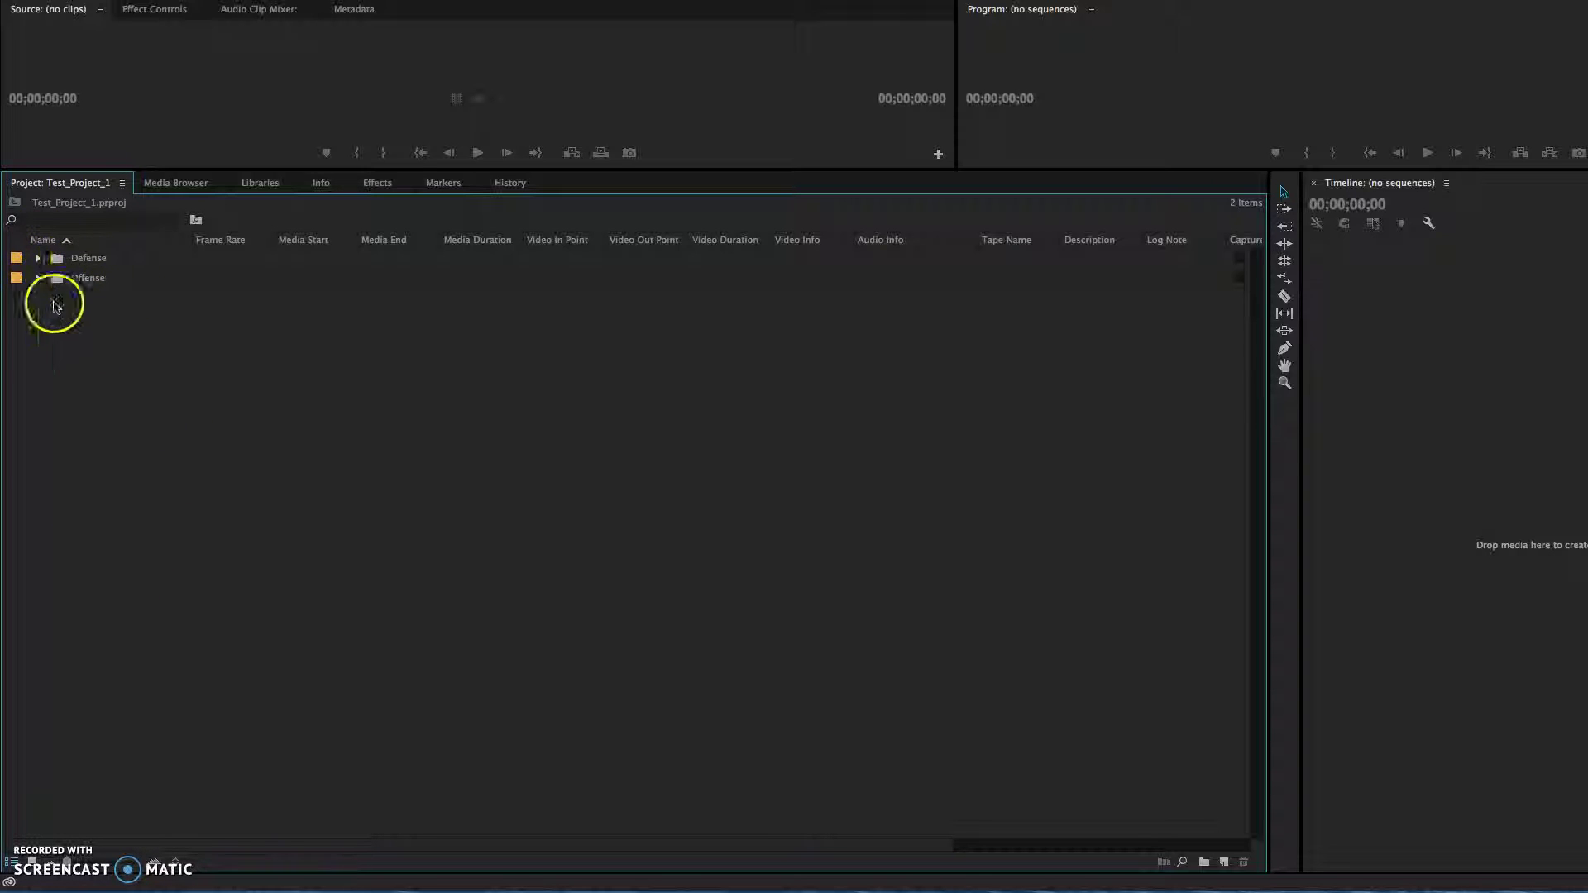
click(39, 278)
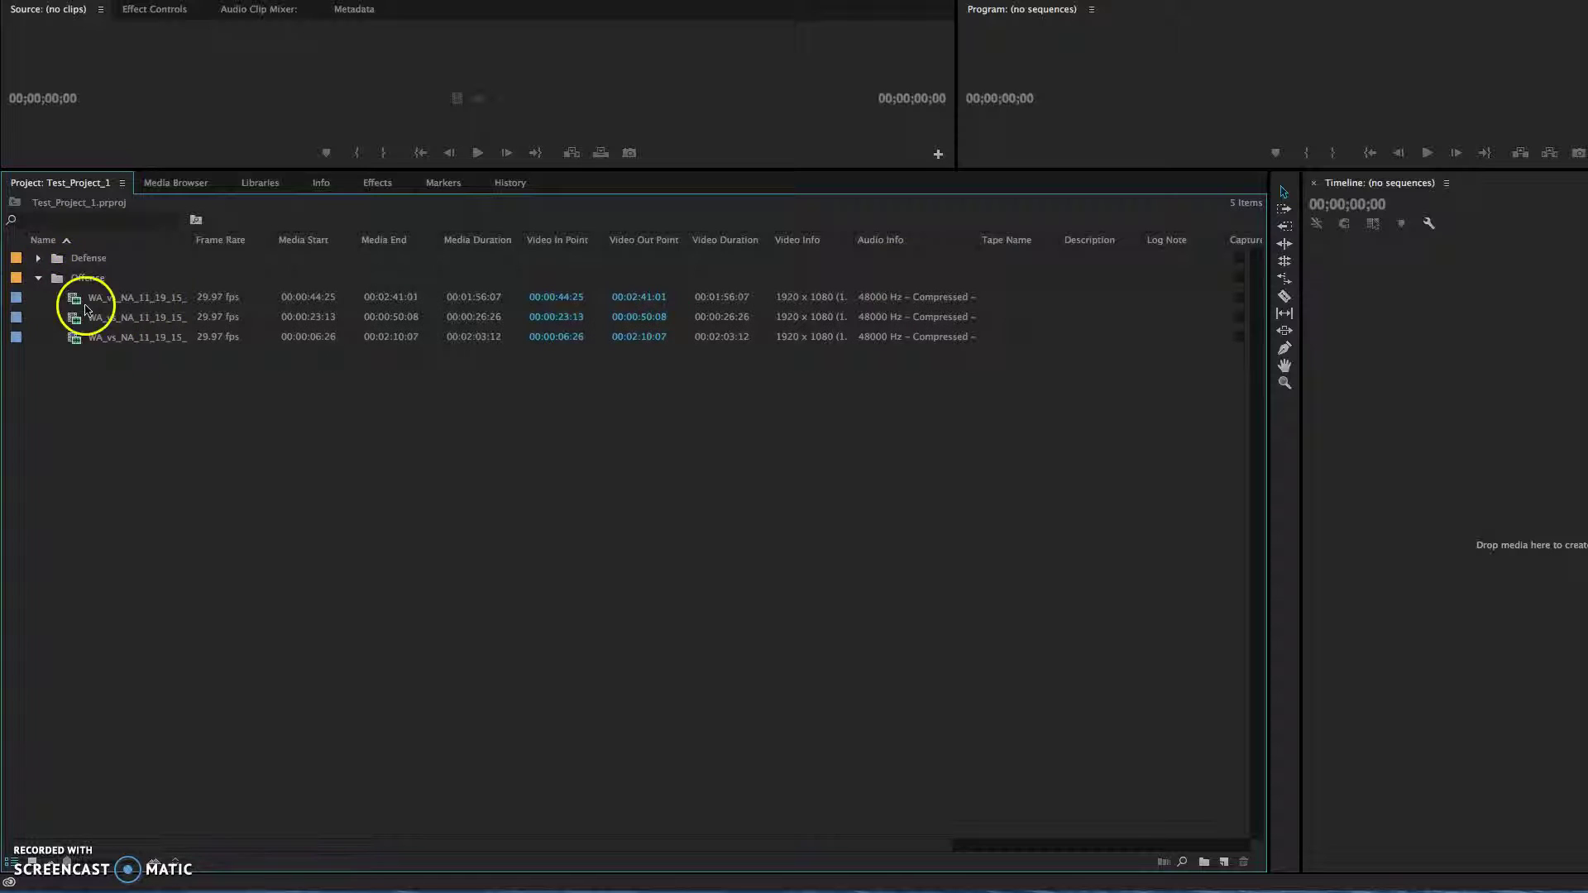
click(38, 279)
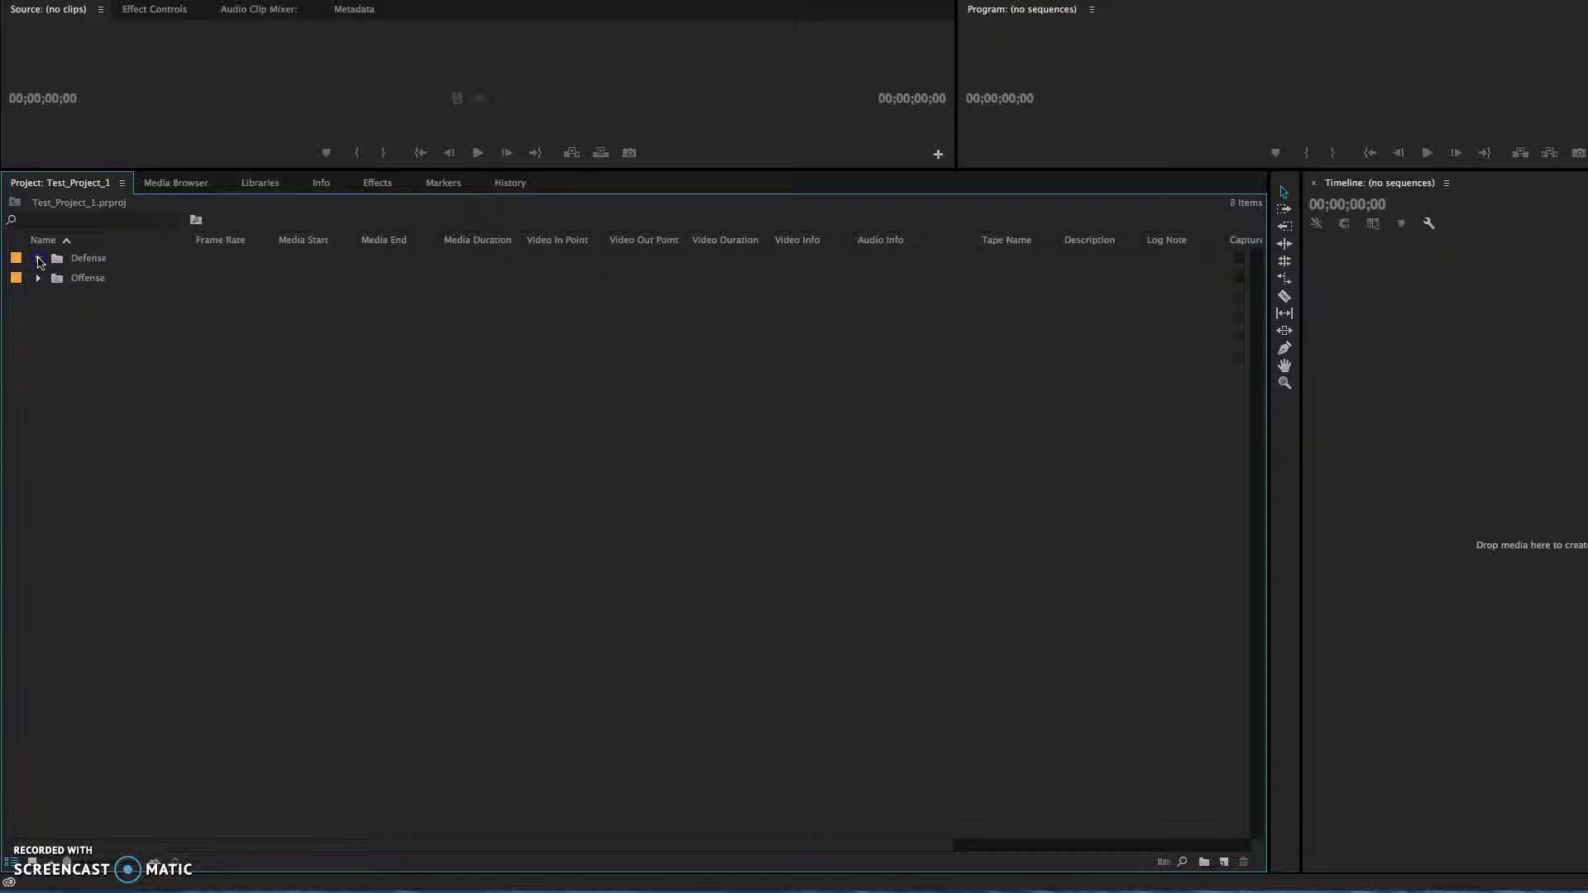
click(39, 262)
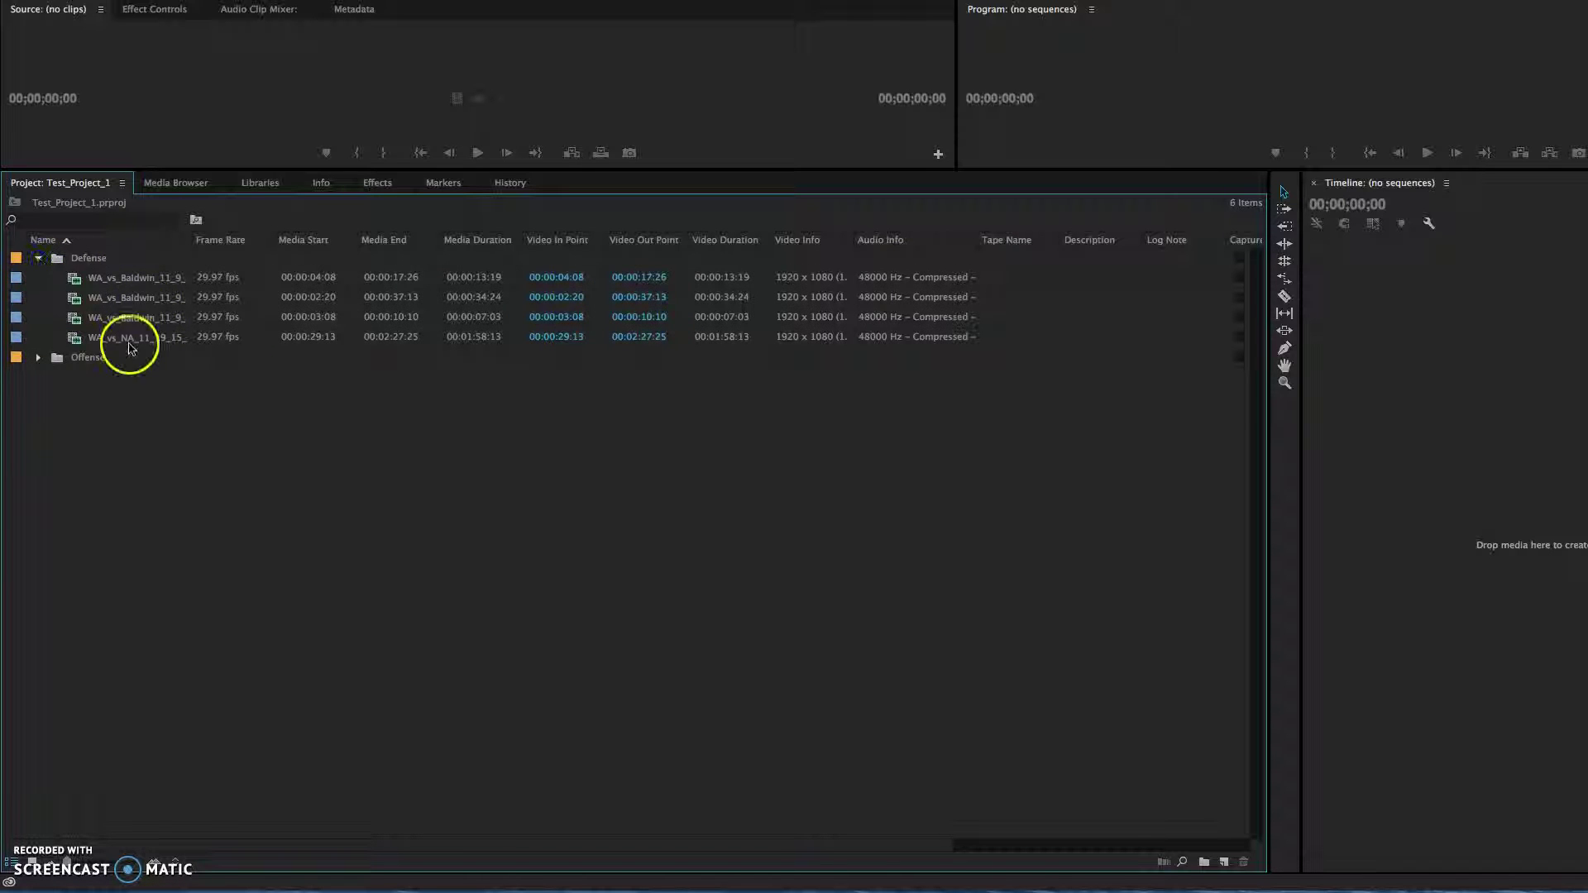
click(39, 262)
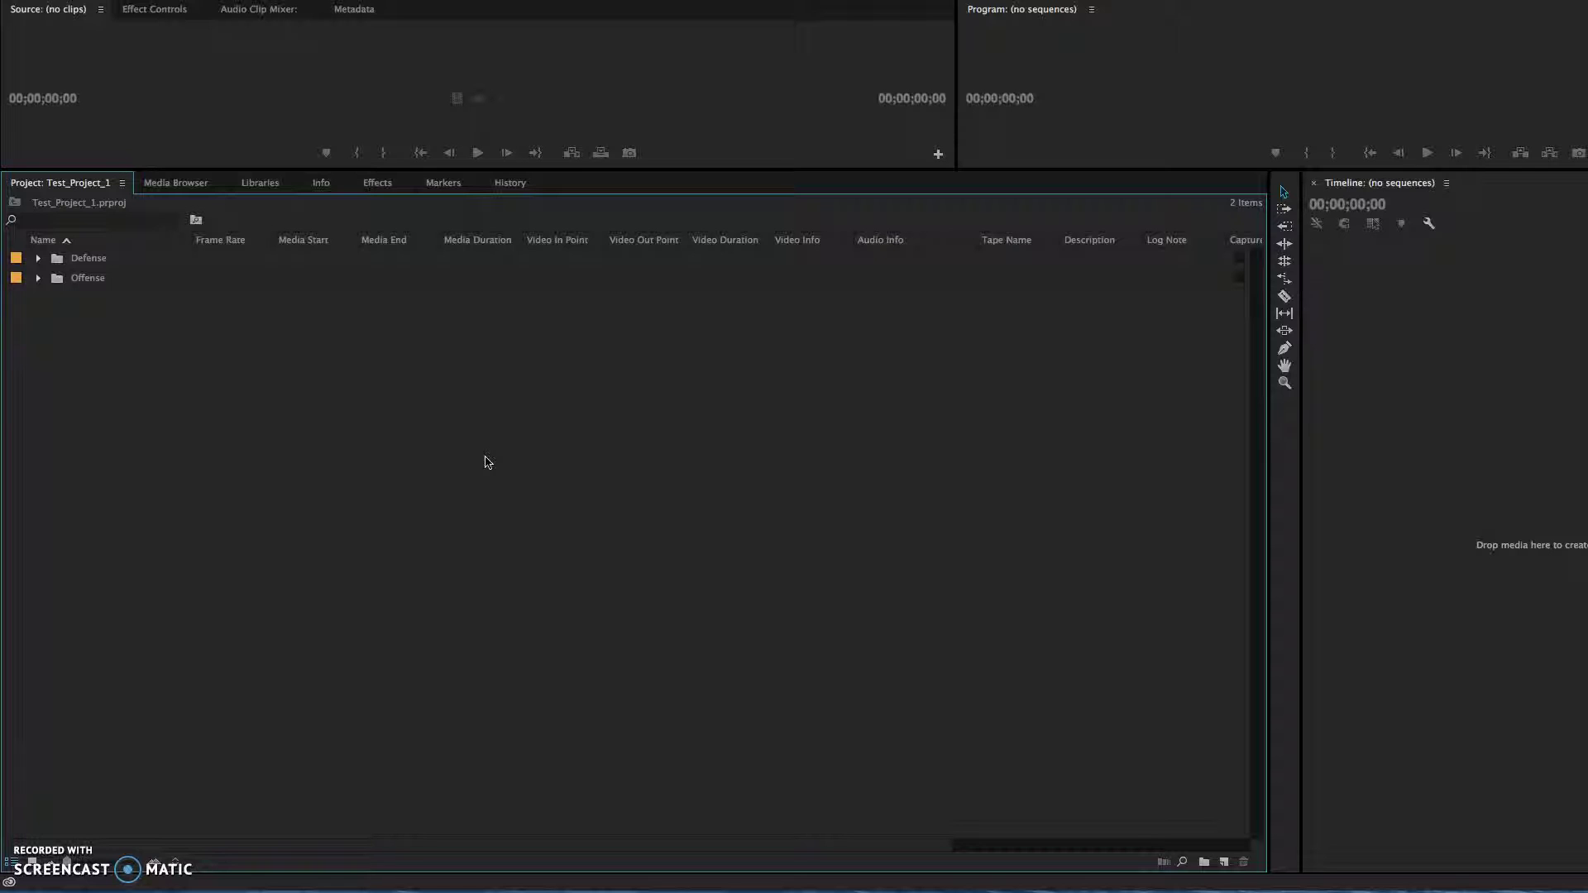
- Restore the project panel's normal size and preview the Offense bin's WA_vs_NA_11_19_15_D_Zone_Breakdown clip, scrubbing to about 00:01:28:15
drag(488, 464, 124, 792)
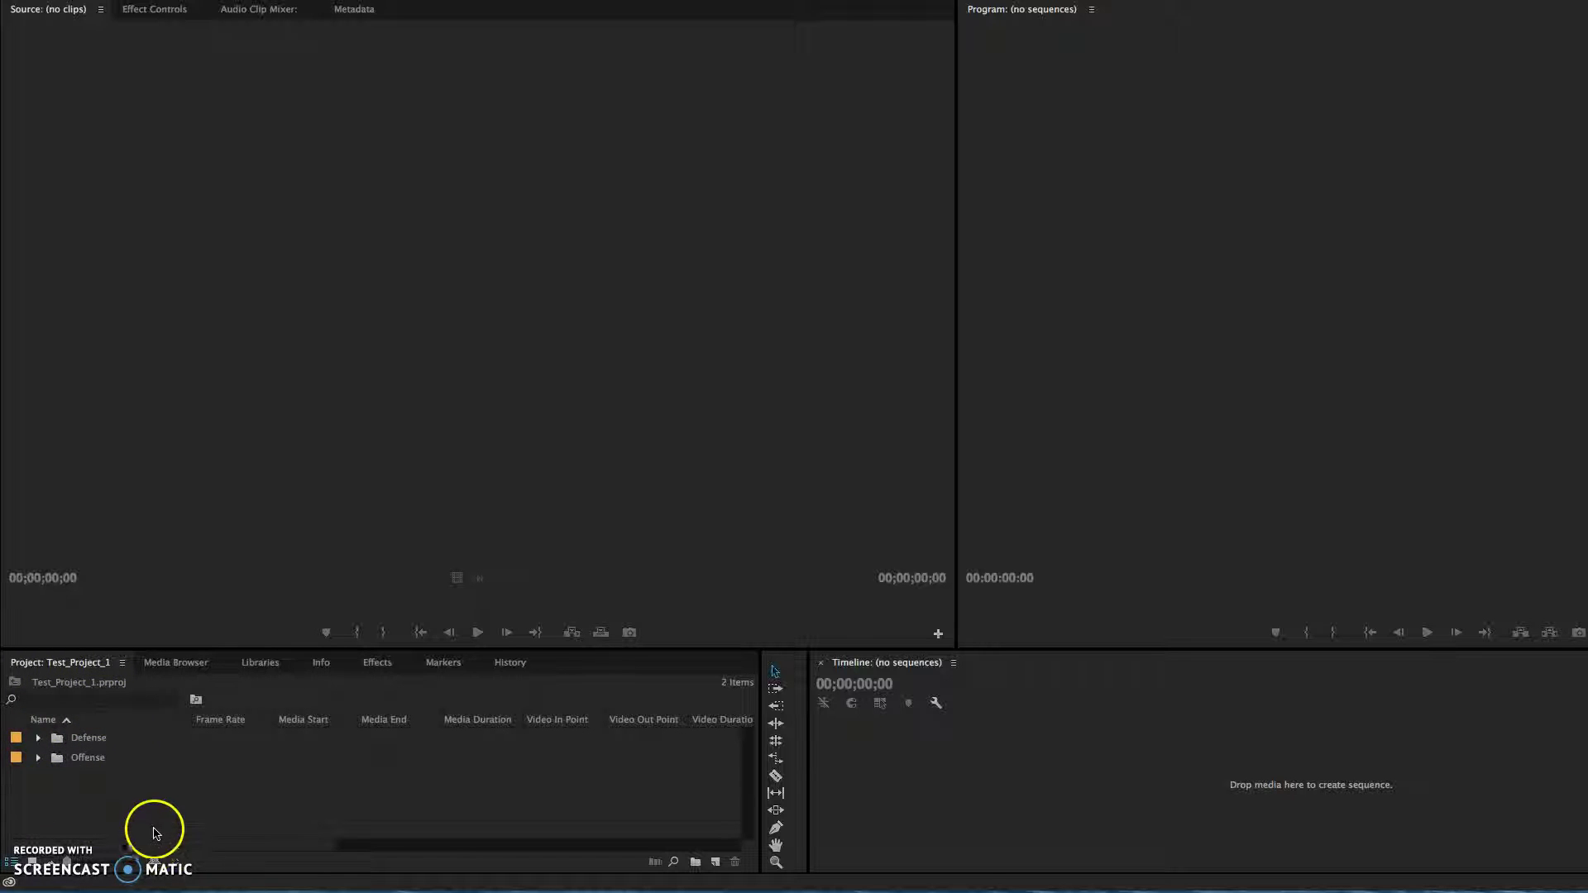
click(148, 800)
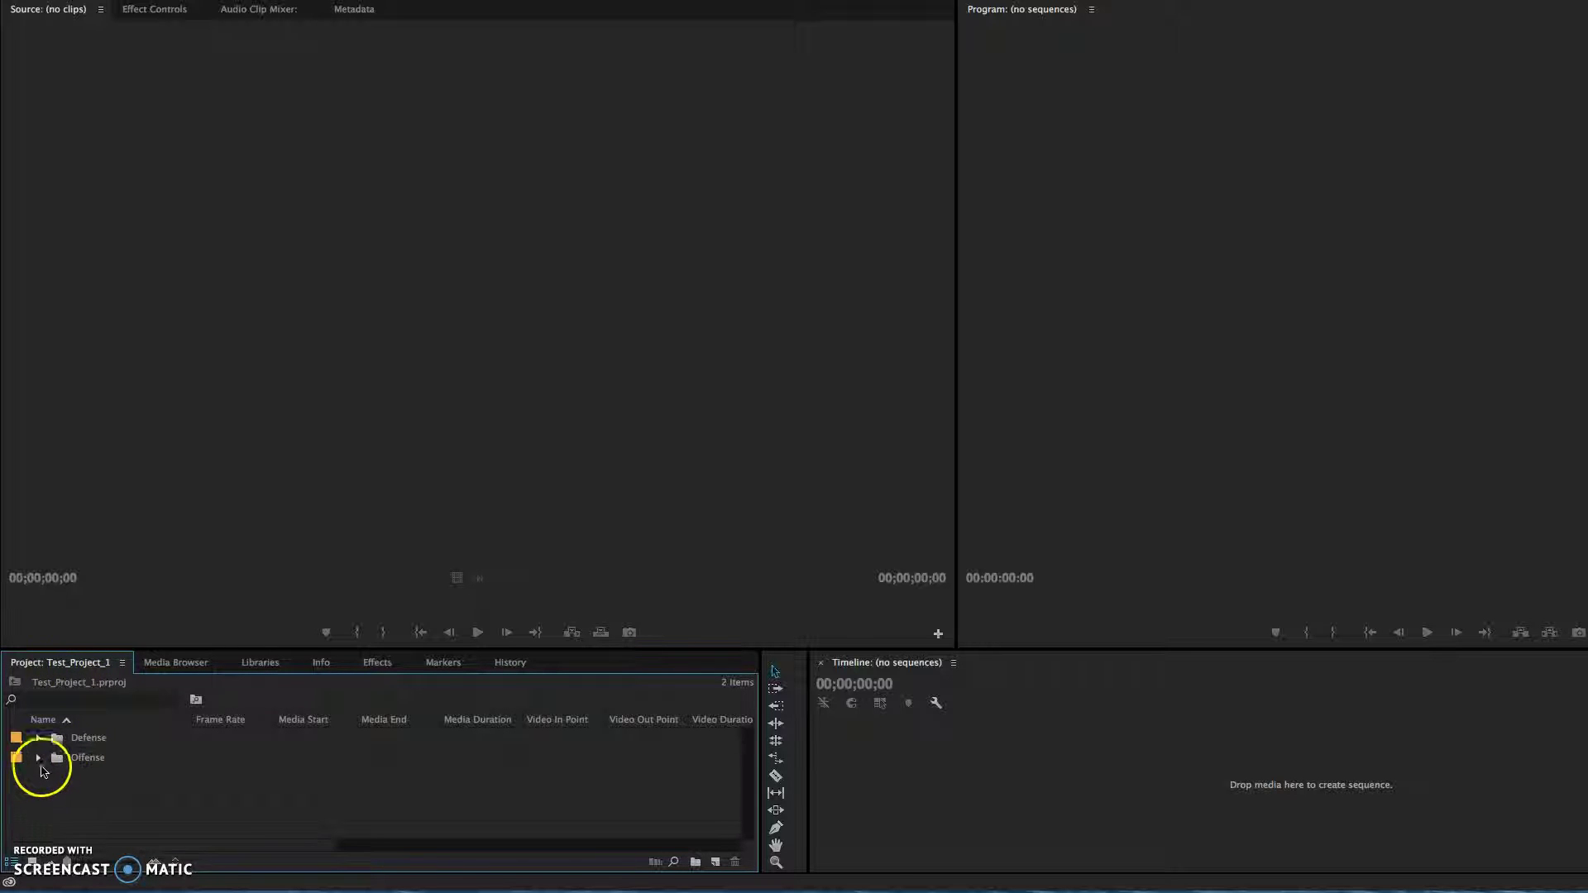
click(39, 760)
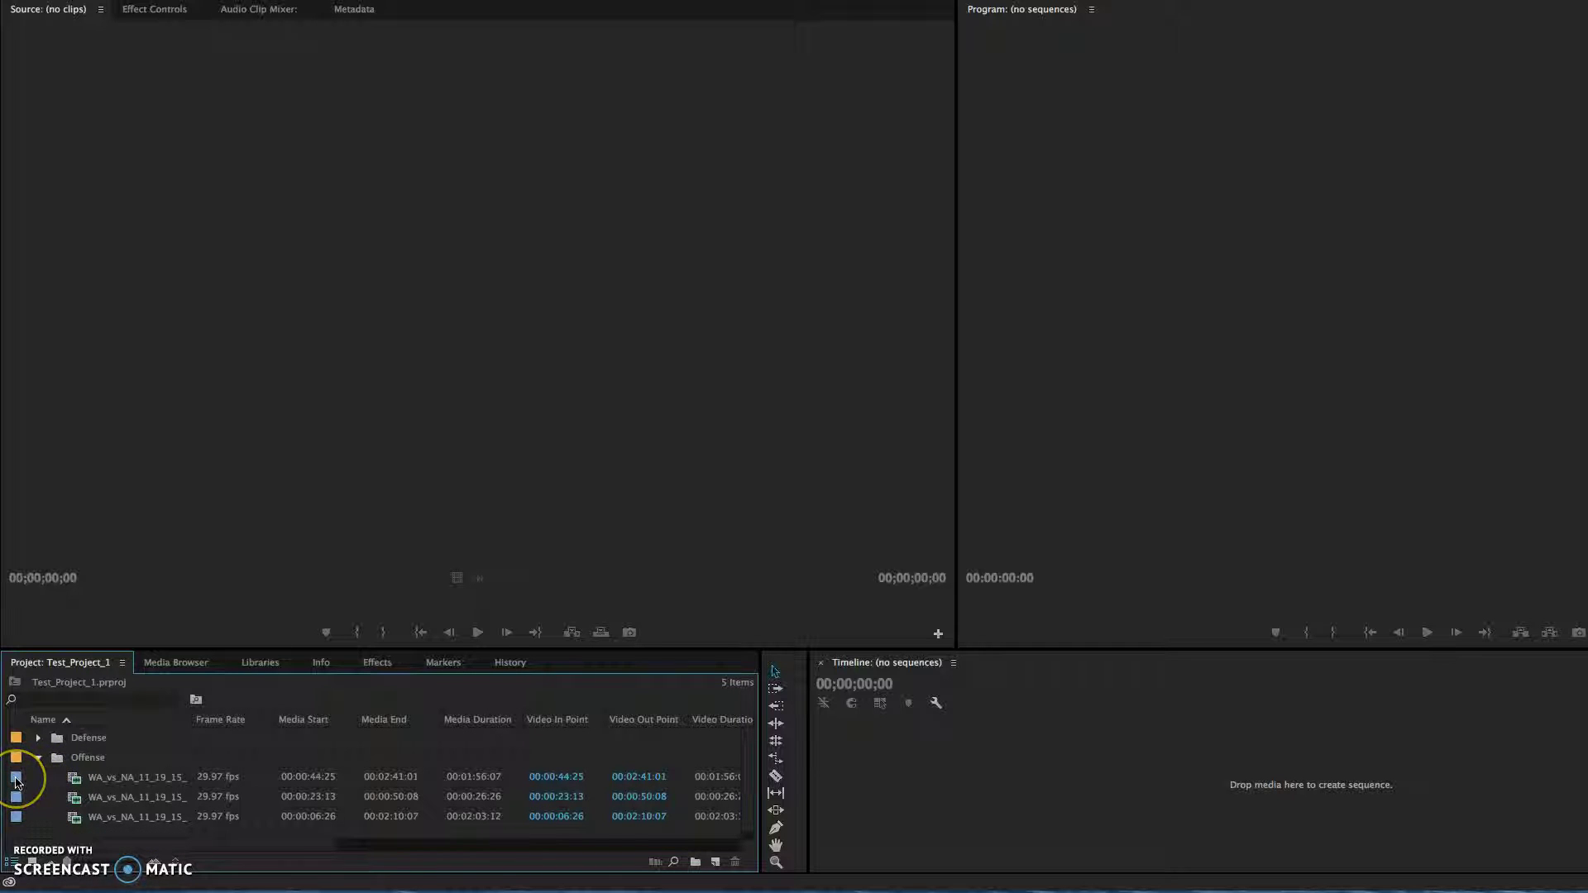
double_click(15, 783)
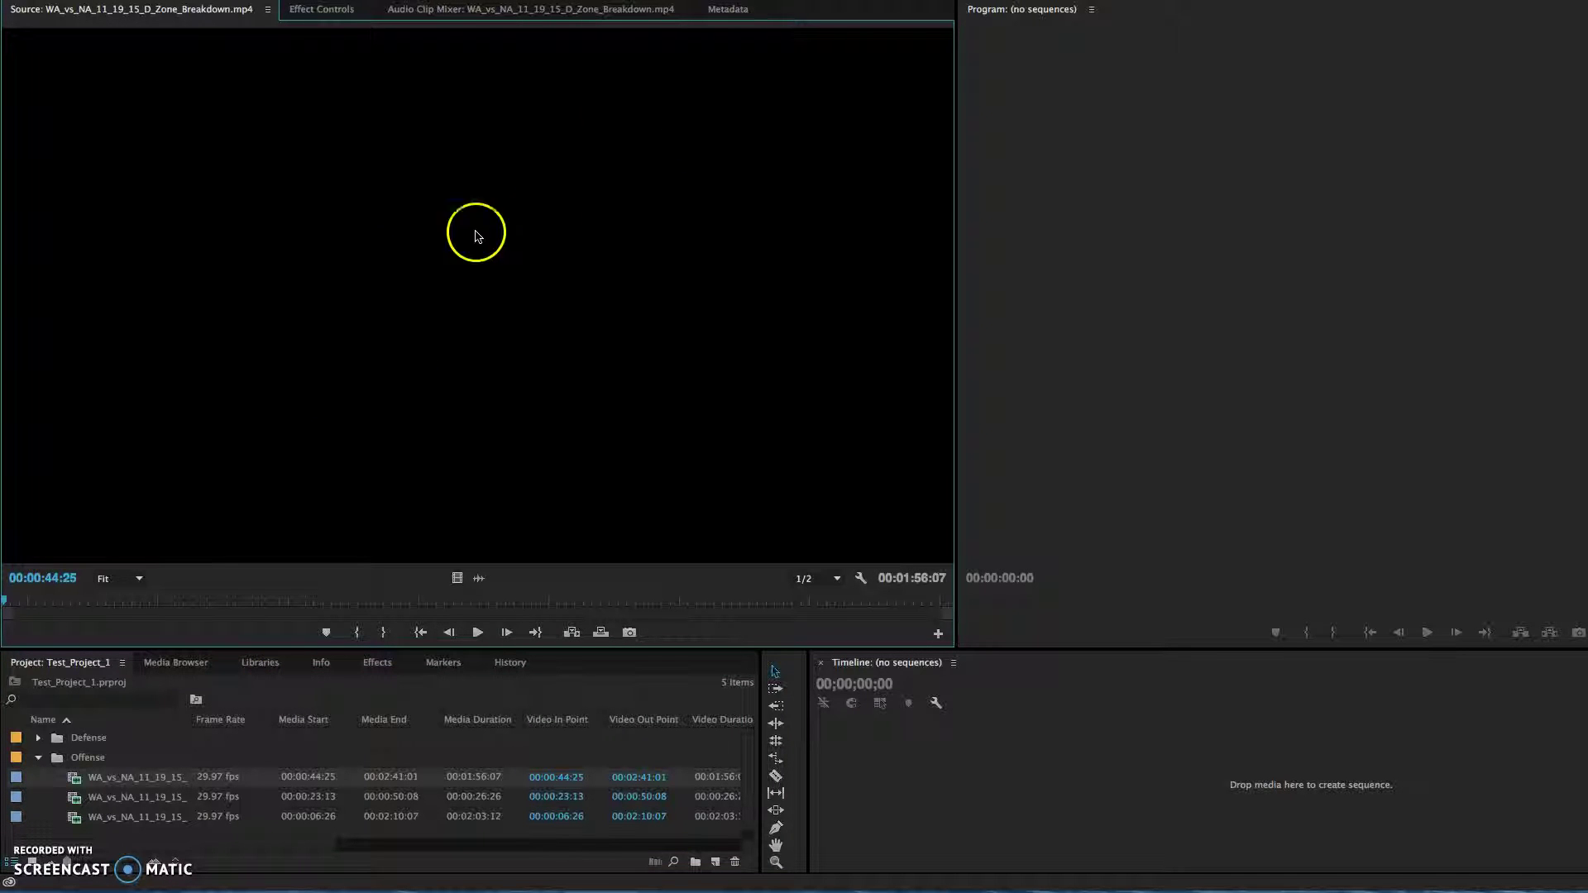
click(226, 603)
drag(235, 606, 361, 612)
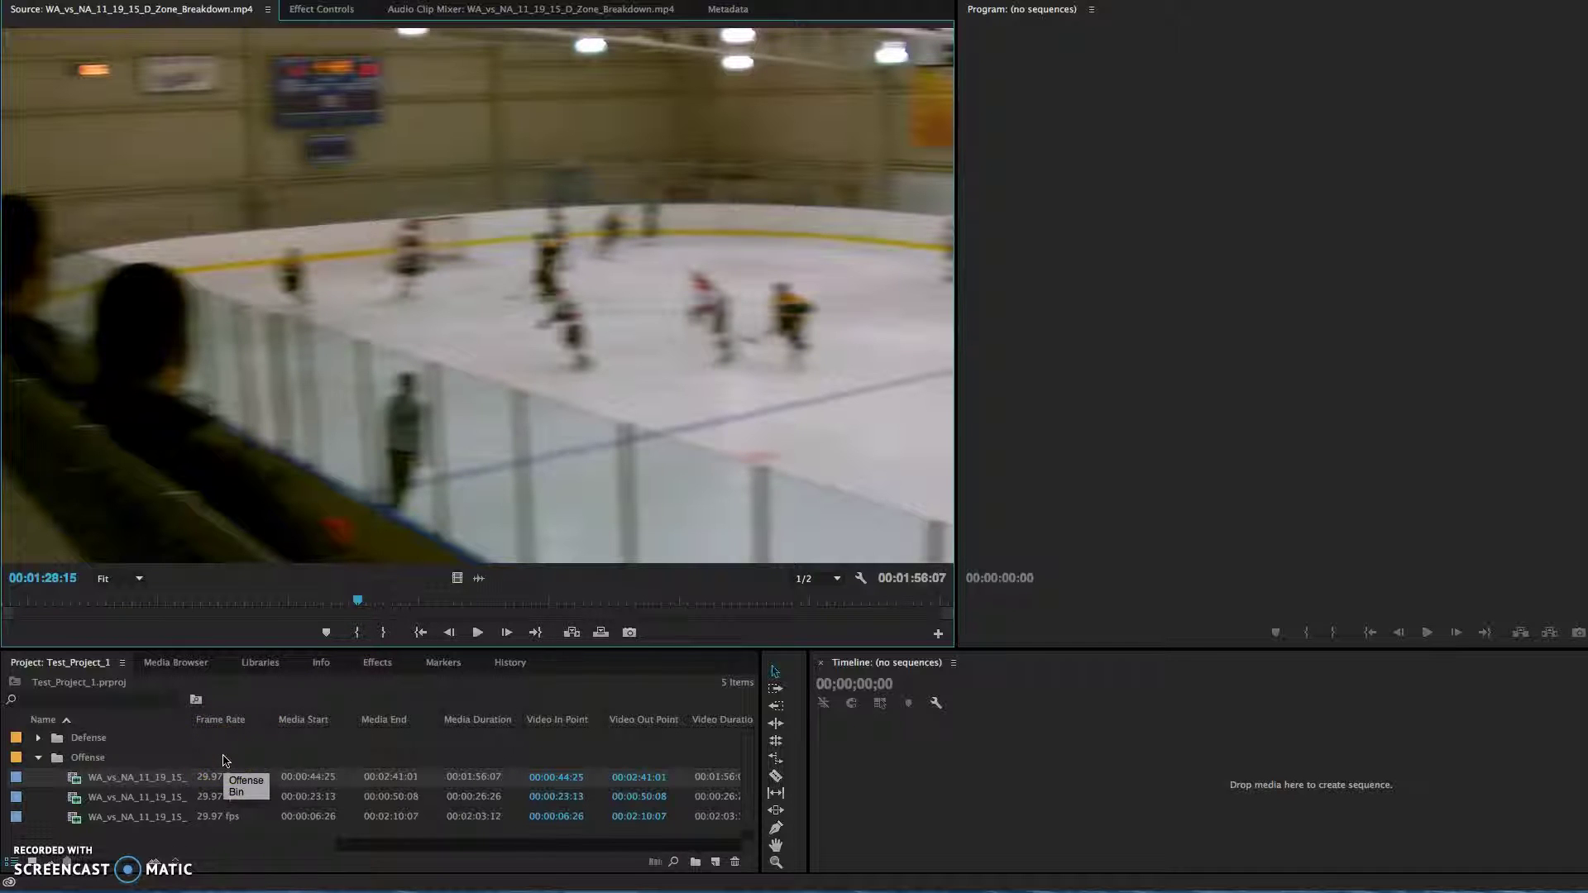
- Create a new sequence from the WA_vs_NA_11_19_15_D_Zone_Breakdown clip
click(173, 776)
drag(173, 776, 865, 751)
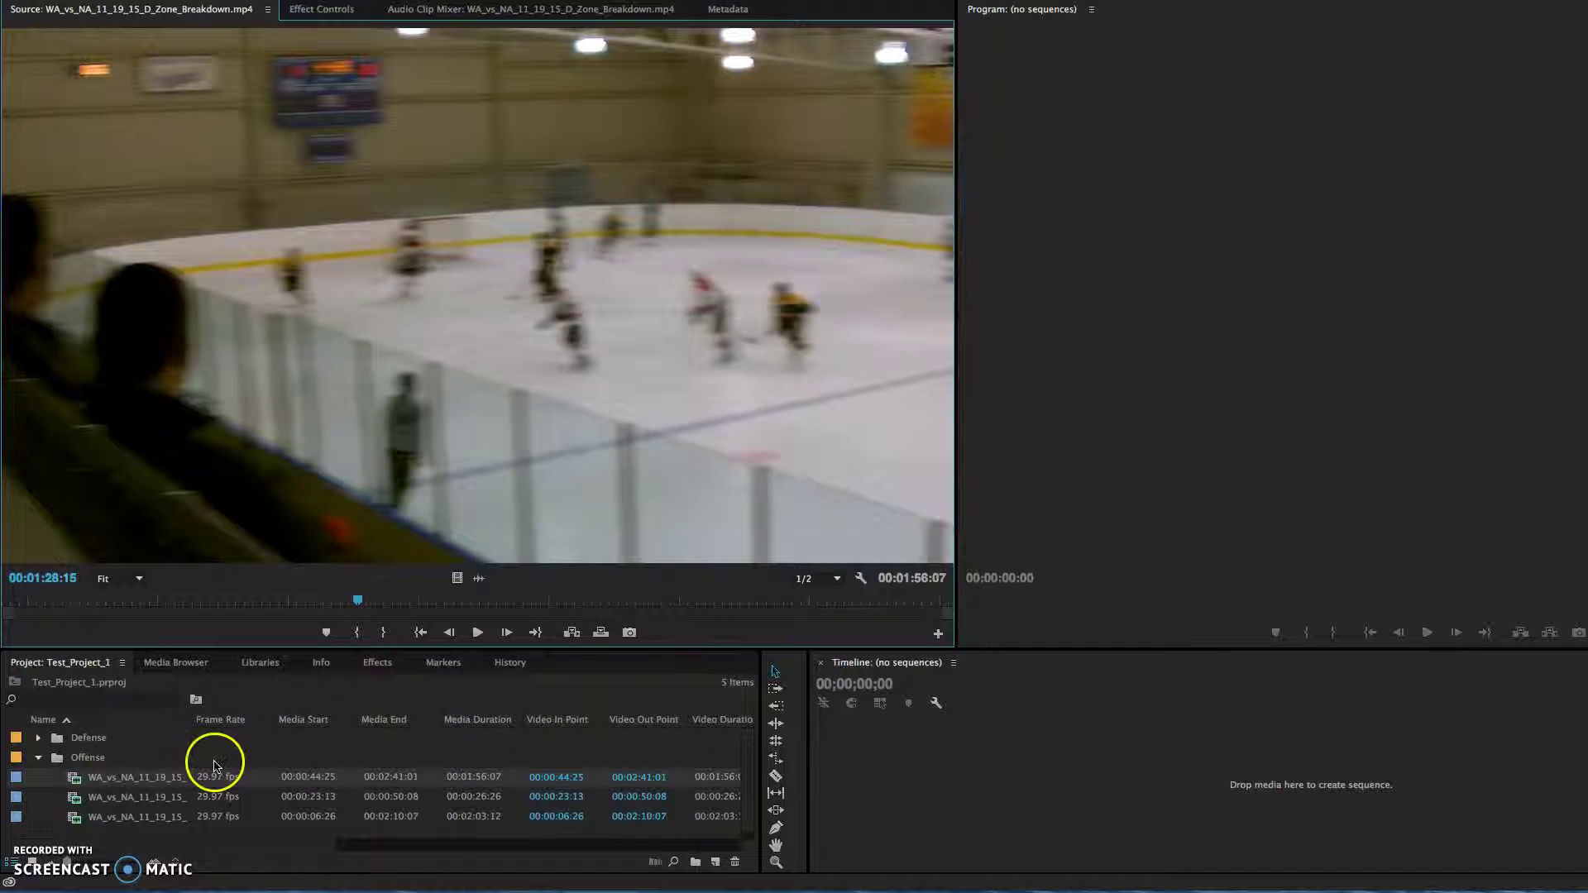
right_click(15, 780)
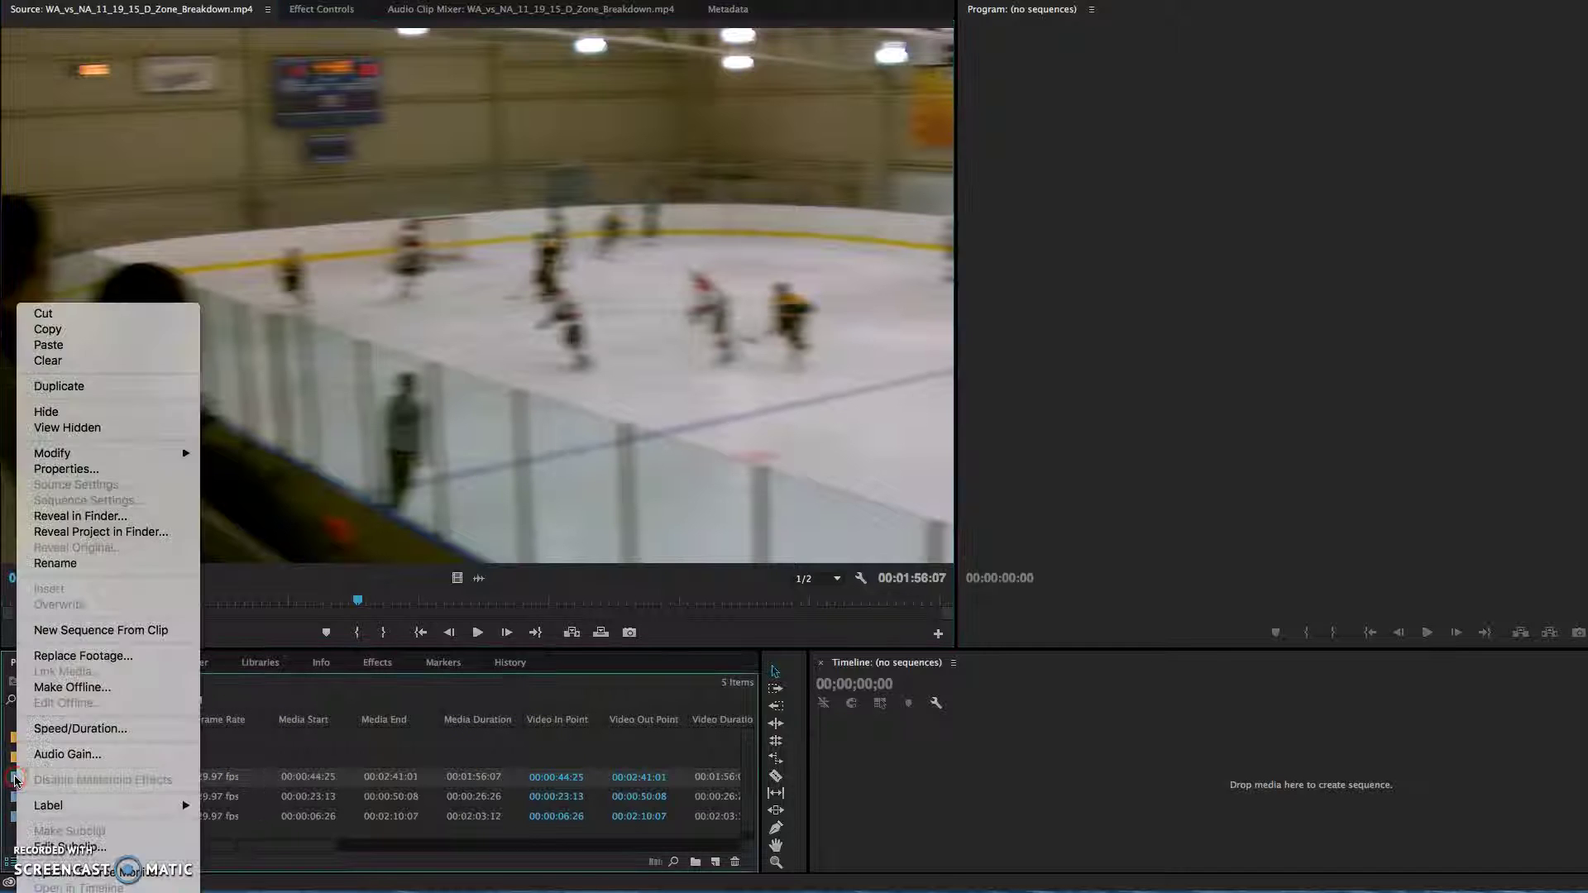
click(83, 633)
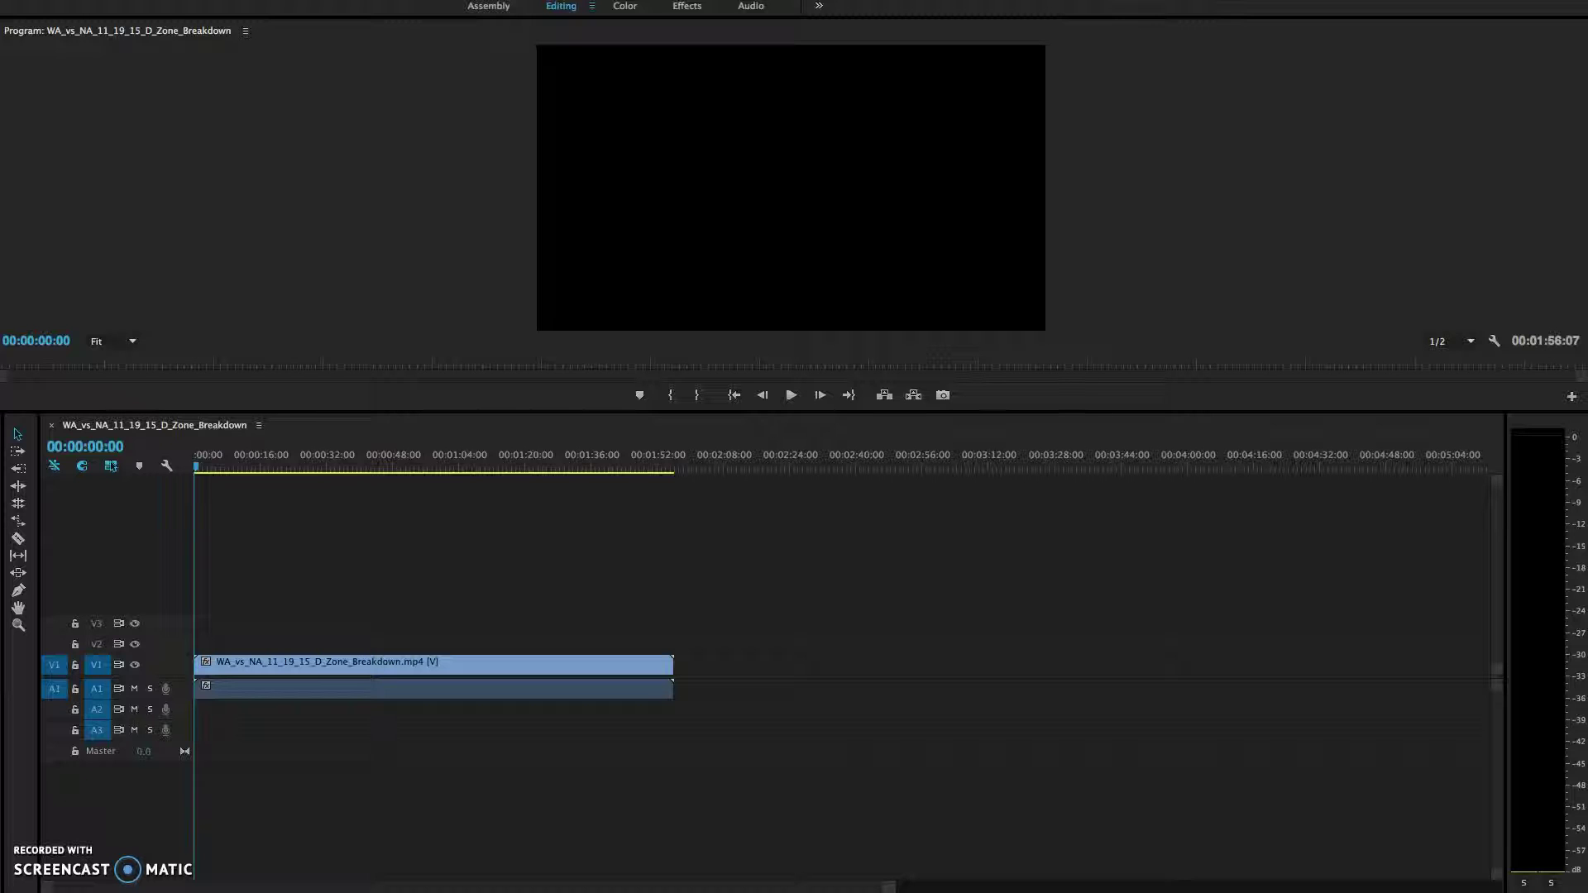
- Scrub the new sequence to about 00:00:22:17 and return the playhead to its start
click(213, 471)
drag(199, 471, 291, 477)
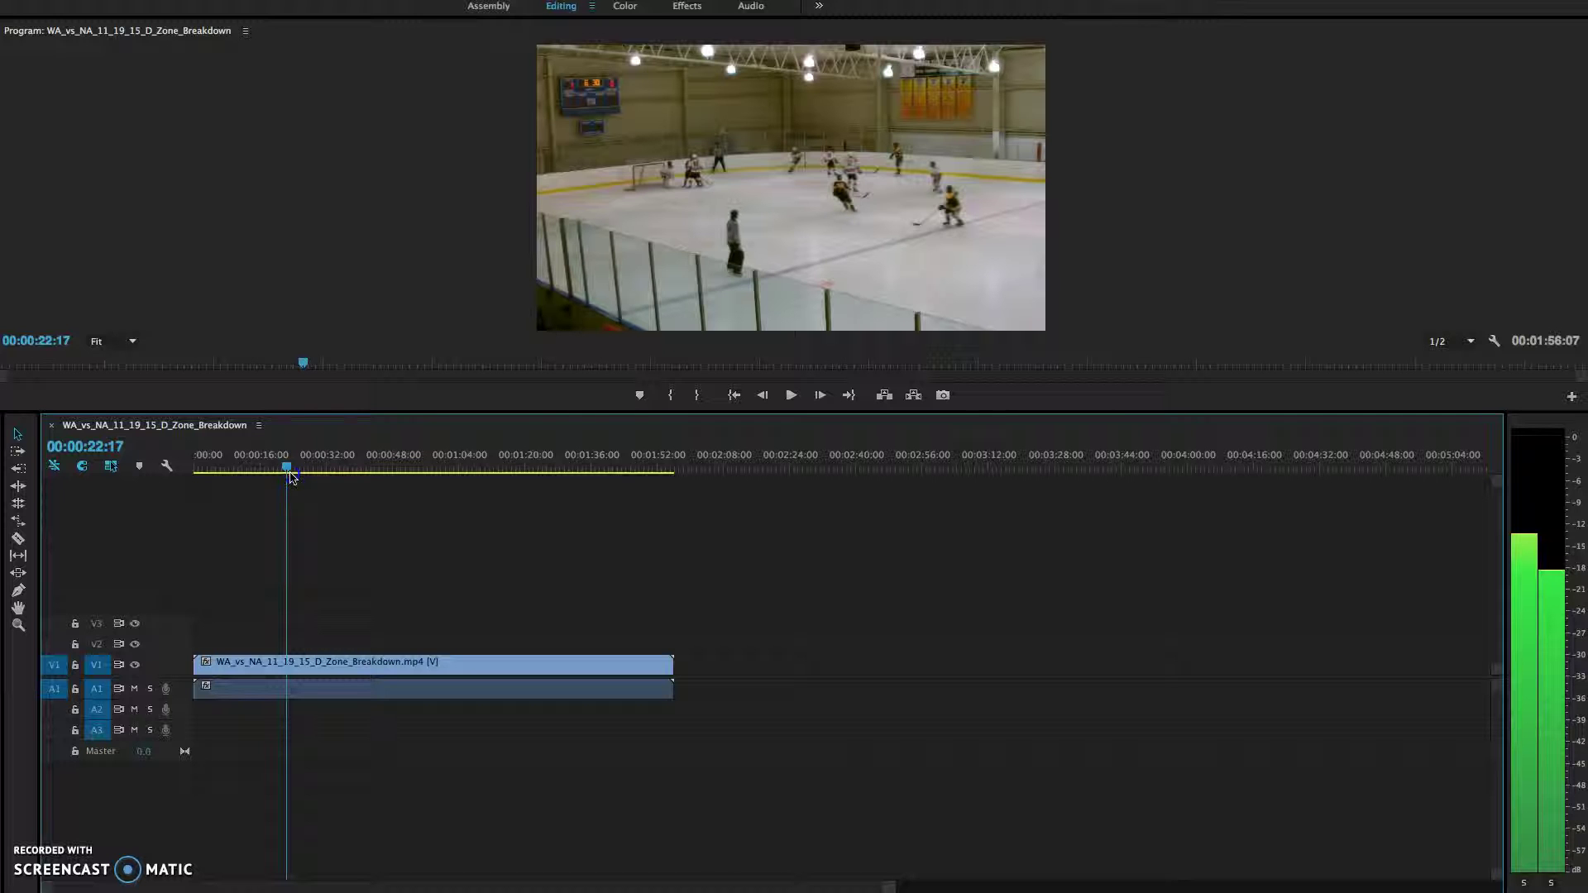
drag(291, 477, 199, 478)
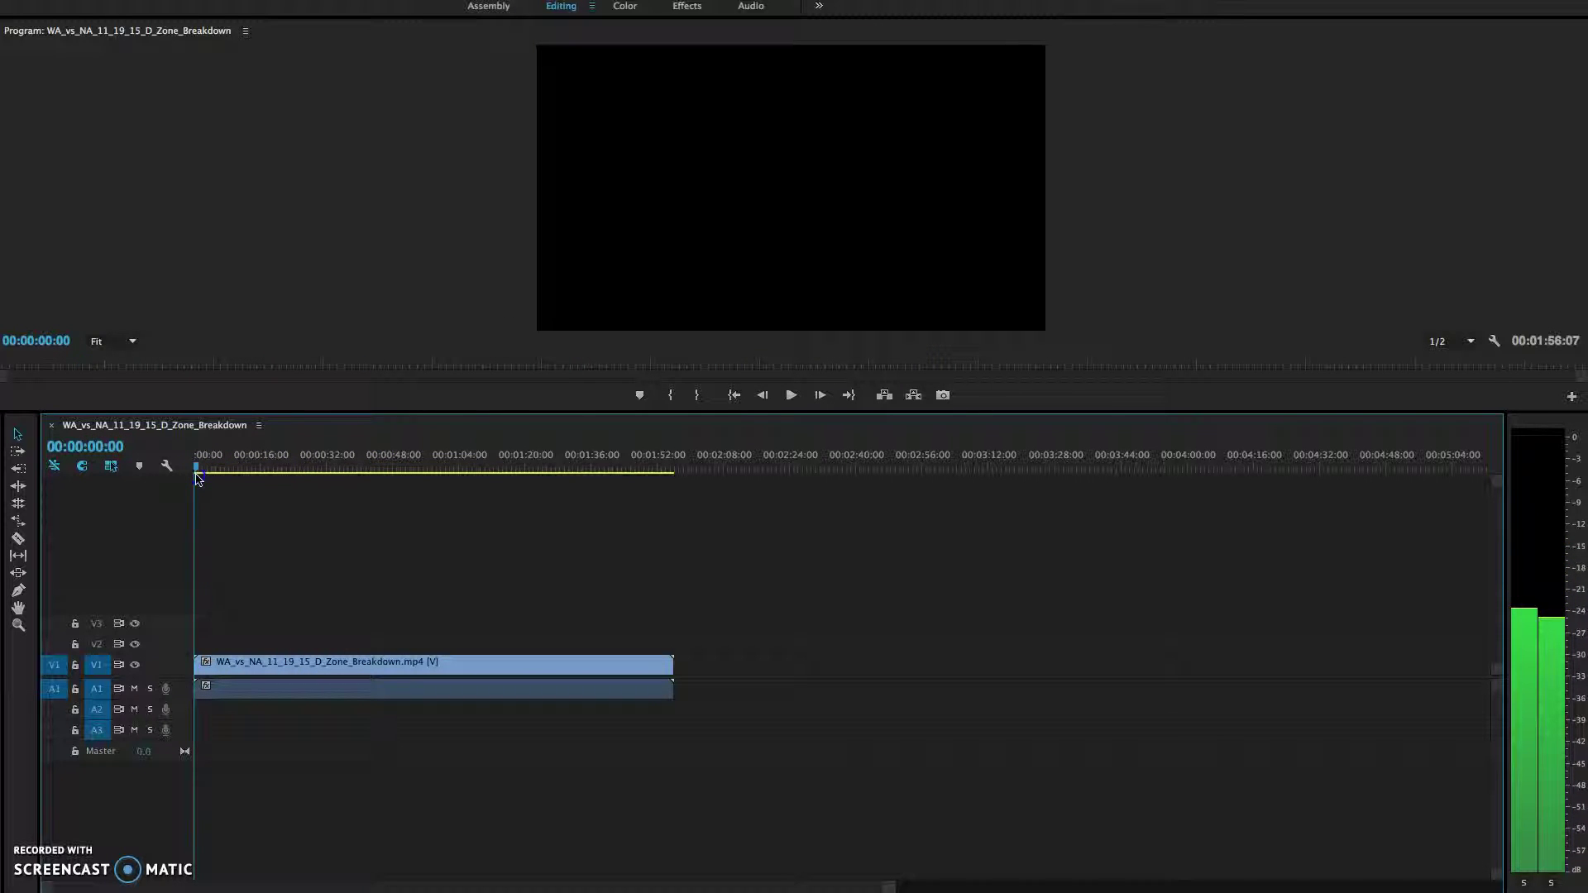
- Lock tracks V1 and A1 and try to select and move the D_Zone_Breakdown clip
drag(97, 665, 92, 672)
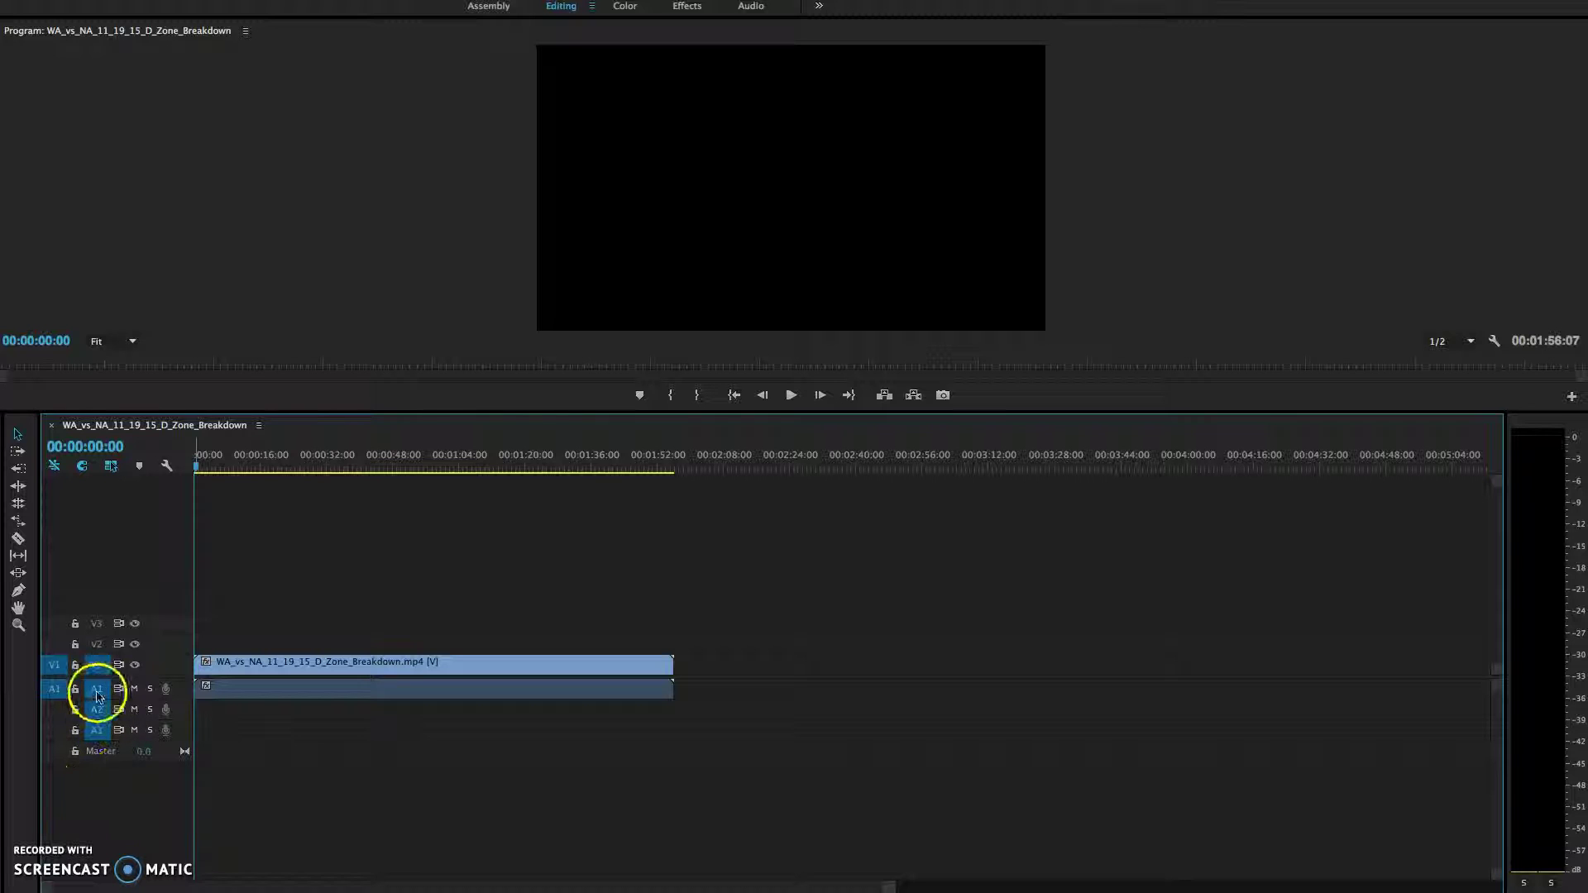
click(75, 666)
click(75, 689)
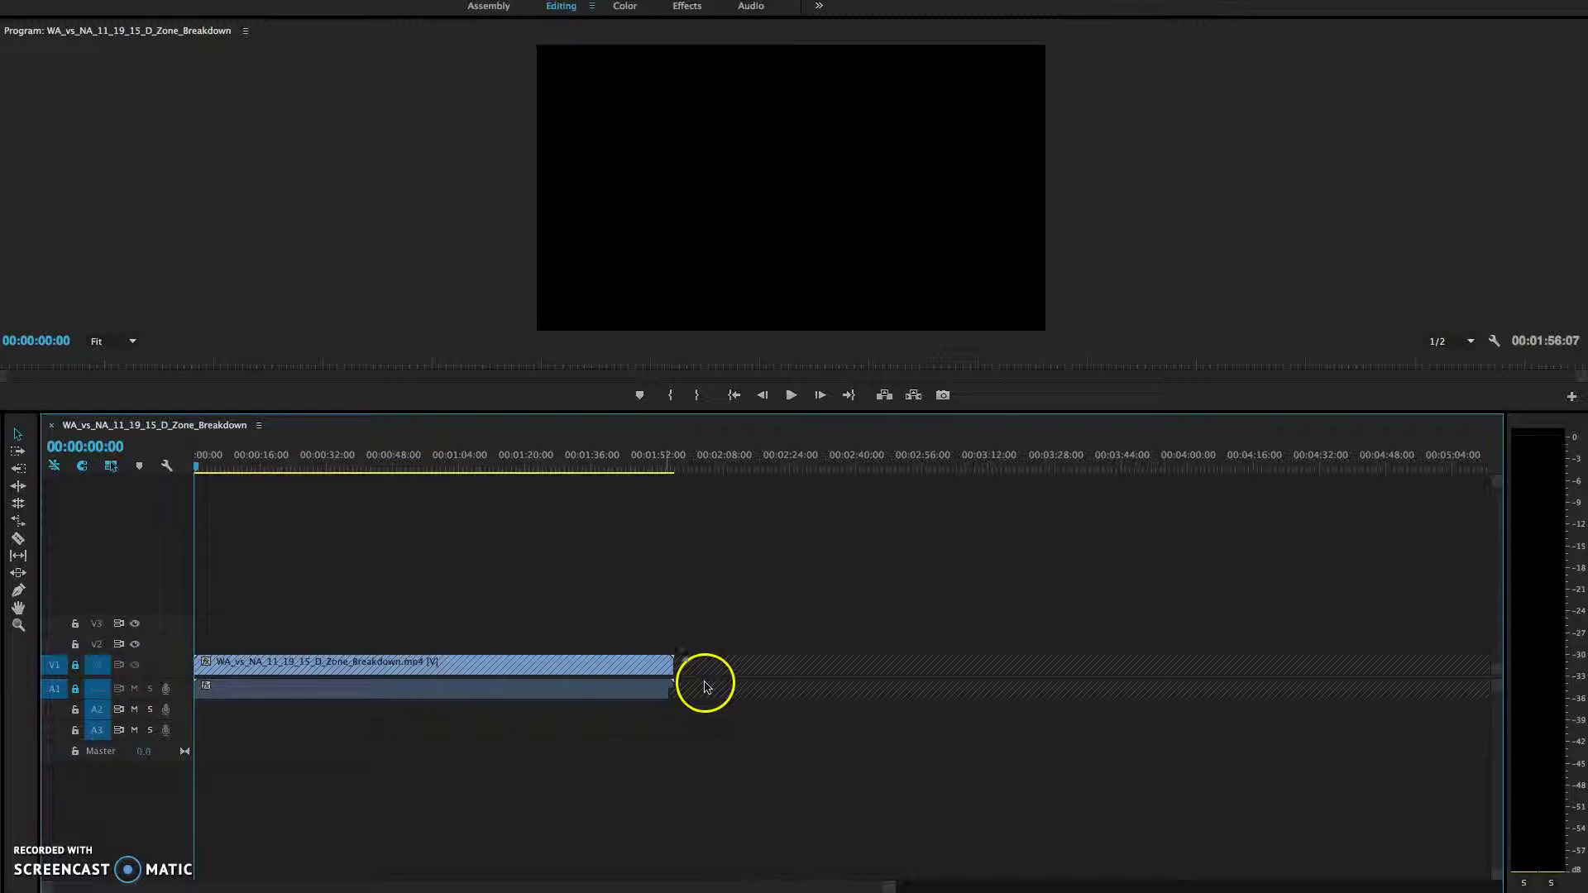
click(619, 693)
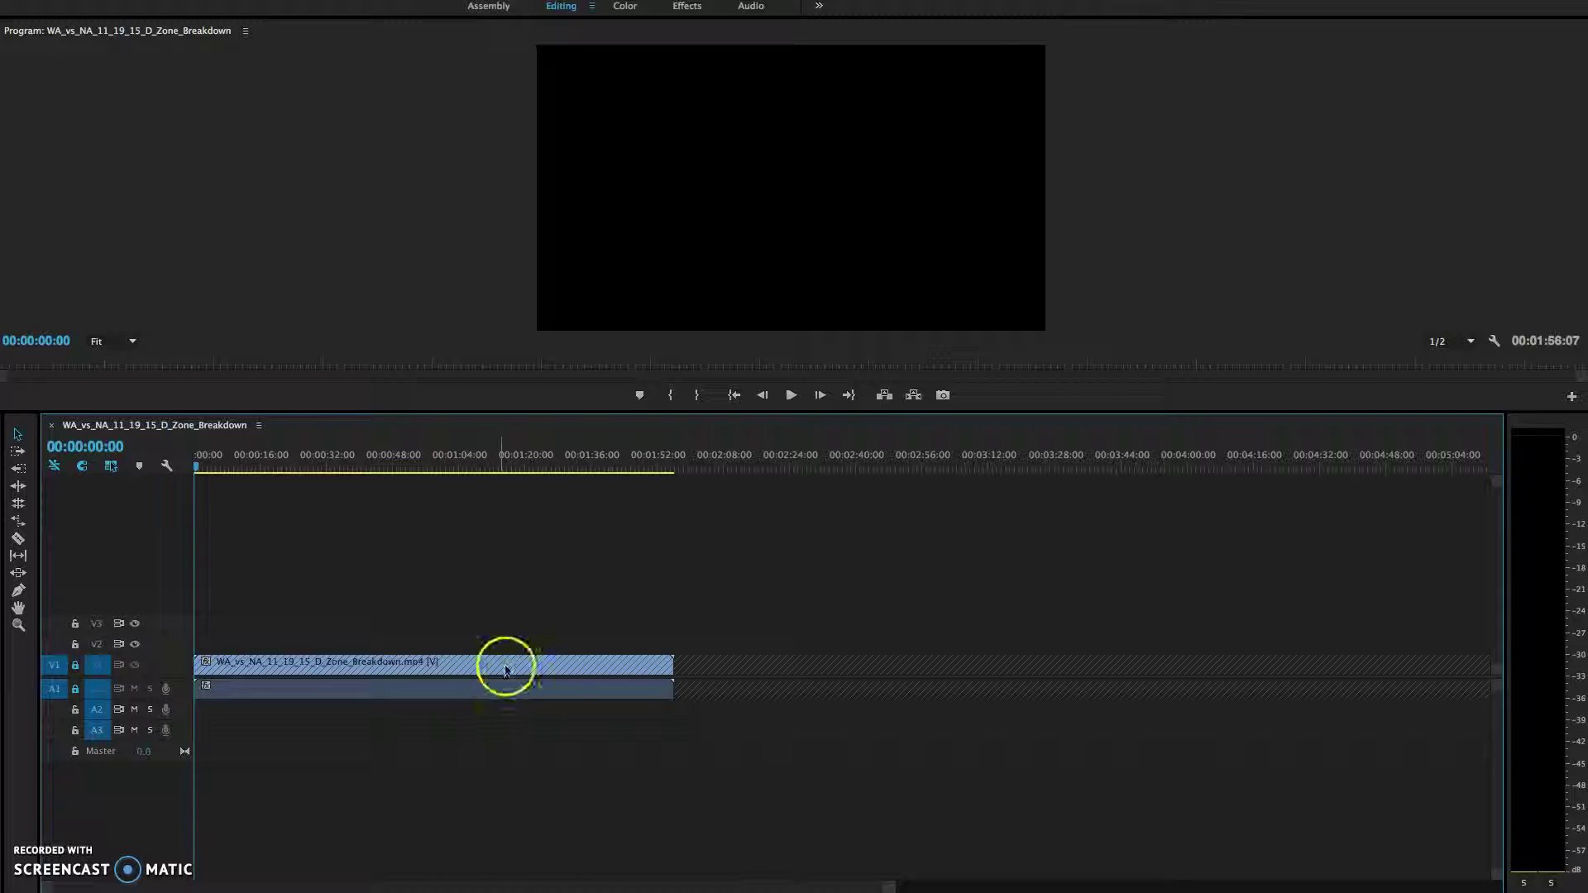
drag(506, 669, 331, 647)
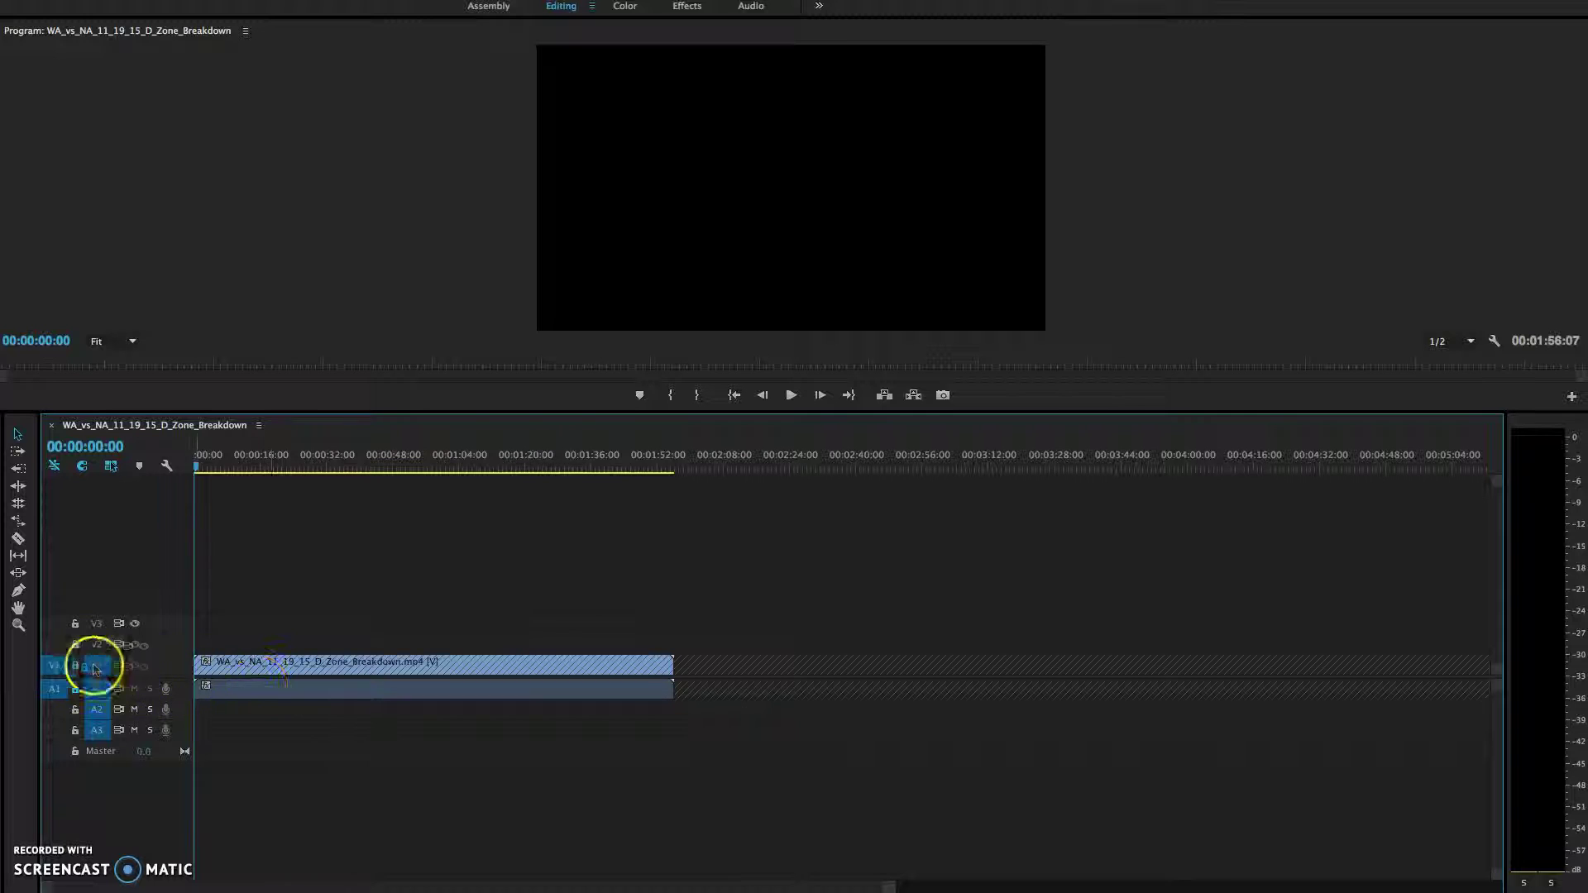
- Unlock tracks V1 and A1 and scrub the sequence's opening to check the audio meters, ending at the start
click(75, 666)
click(74, 690)
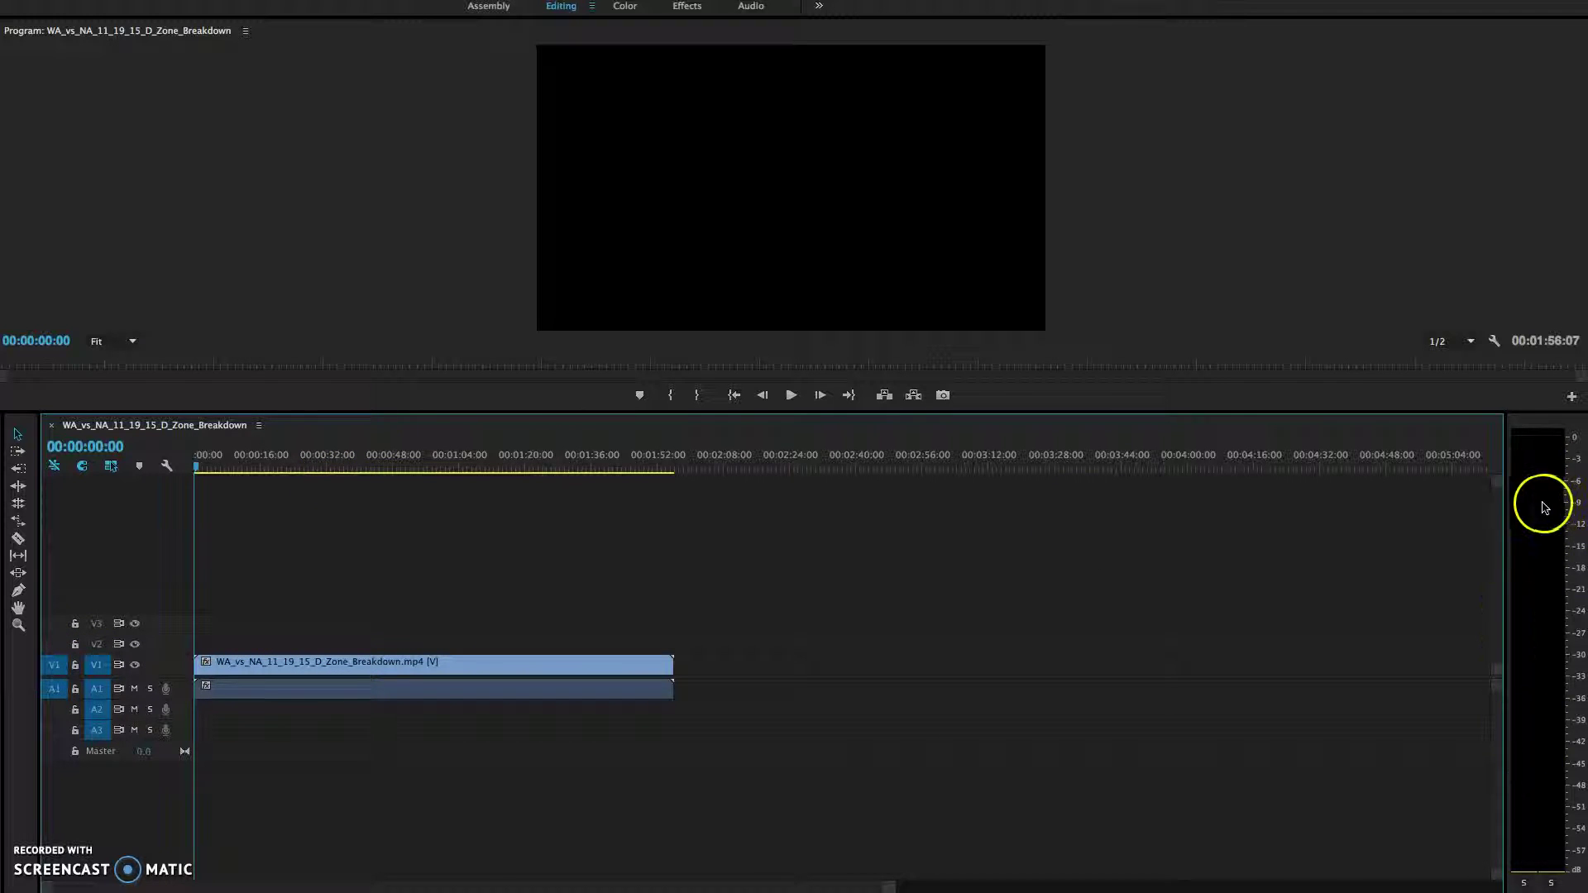
drag(261, 469, 188, 471)
- Add the WA_vs_NA_11_19_15_Penalty_Kill clip on V1 and A1 directly after the D_Zone_Breakdown clip
click(567, 605)
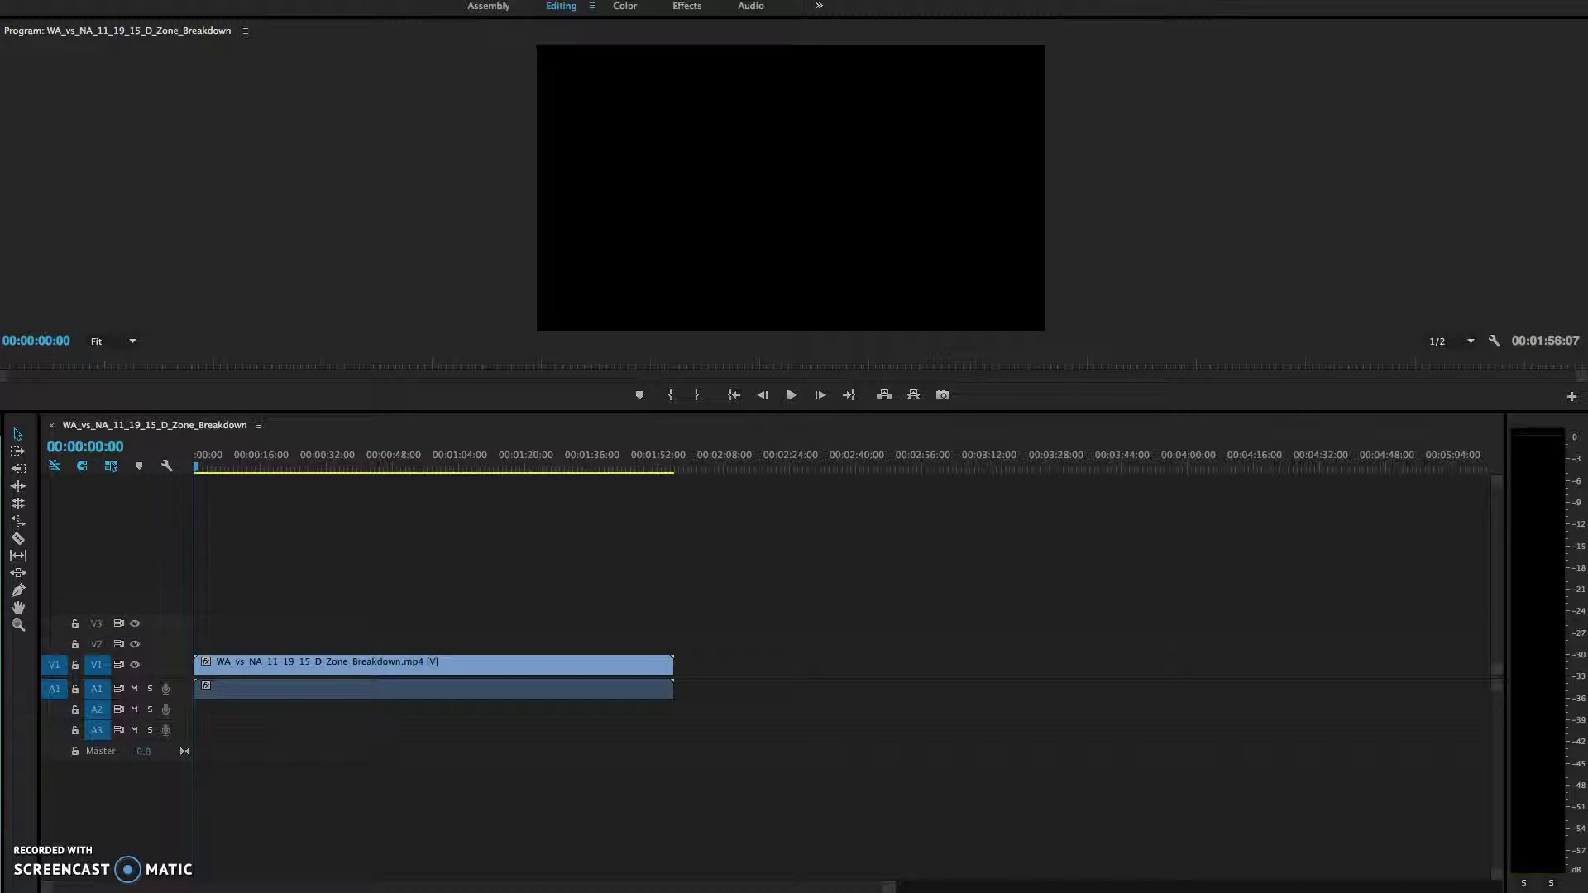
click(713, 670)
drag(248, 653, 687, 685)
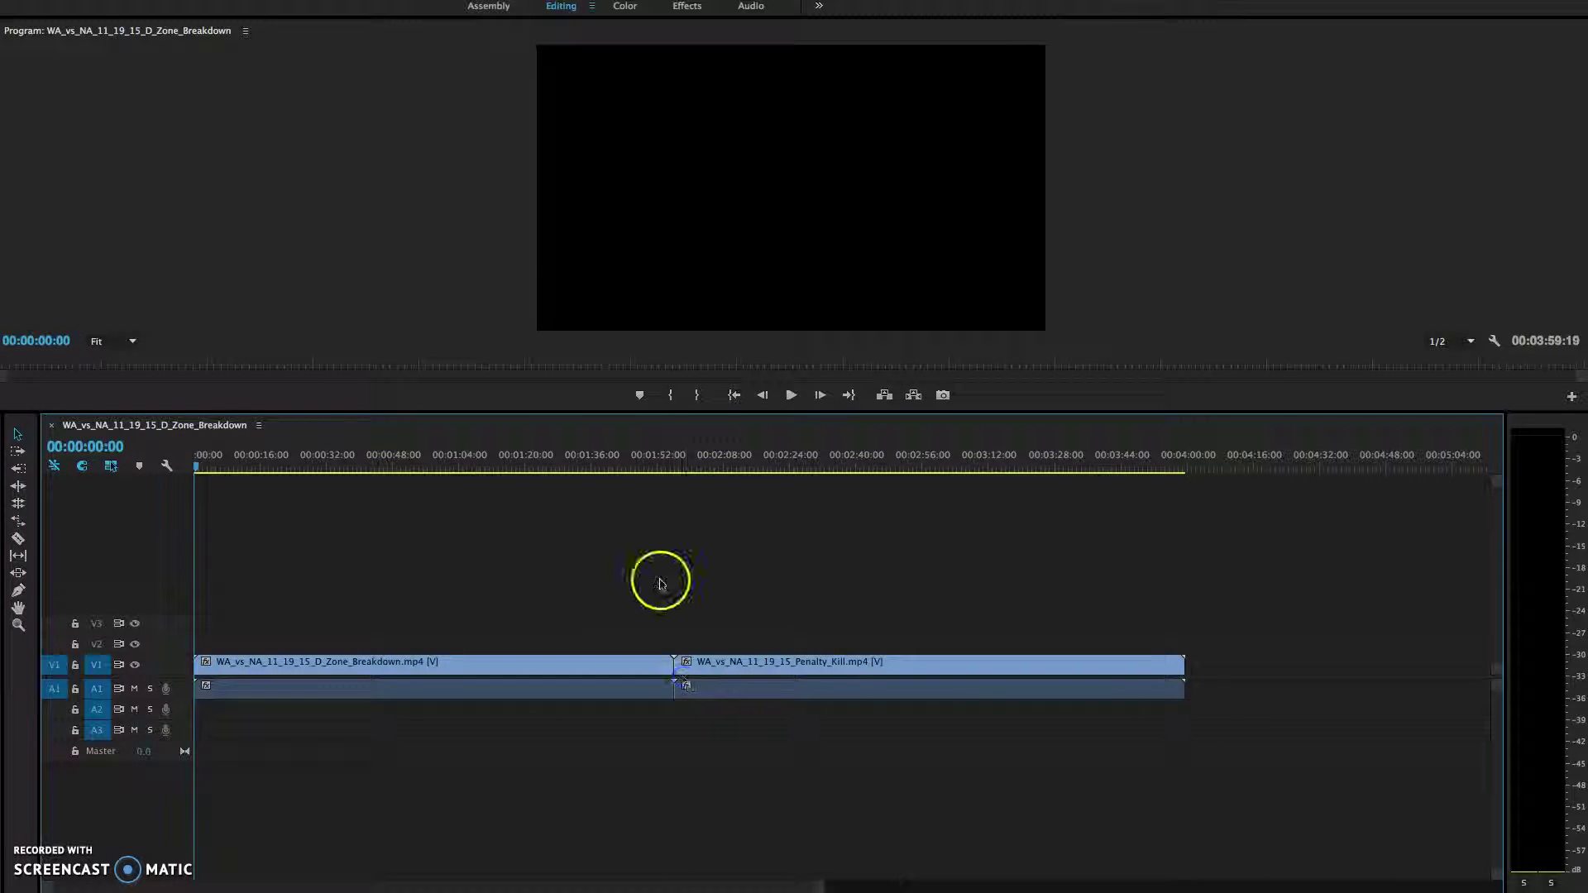
- Scrub across the cut between the two clips, select the Penalty_Kill clip and place the playhead at about 00:02:05:08
click(652, 467)
drag(654, 470, 682, 469)
mouse_move(702, 472)
mouse_down()
mouse_move(717, 471)
mouse_move(644, 471)
mouse_move(715, 472)
mouse_up()
drag(826, 666, 761, 661)
click(794, 659)
drag(642, 464, 711, 466)
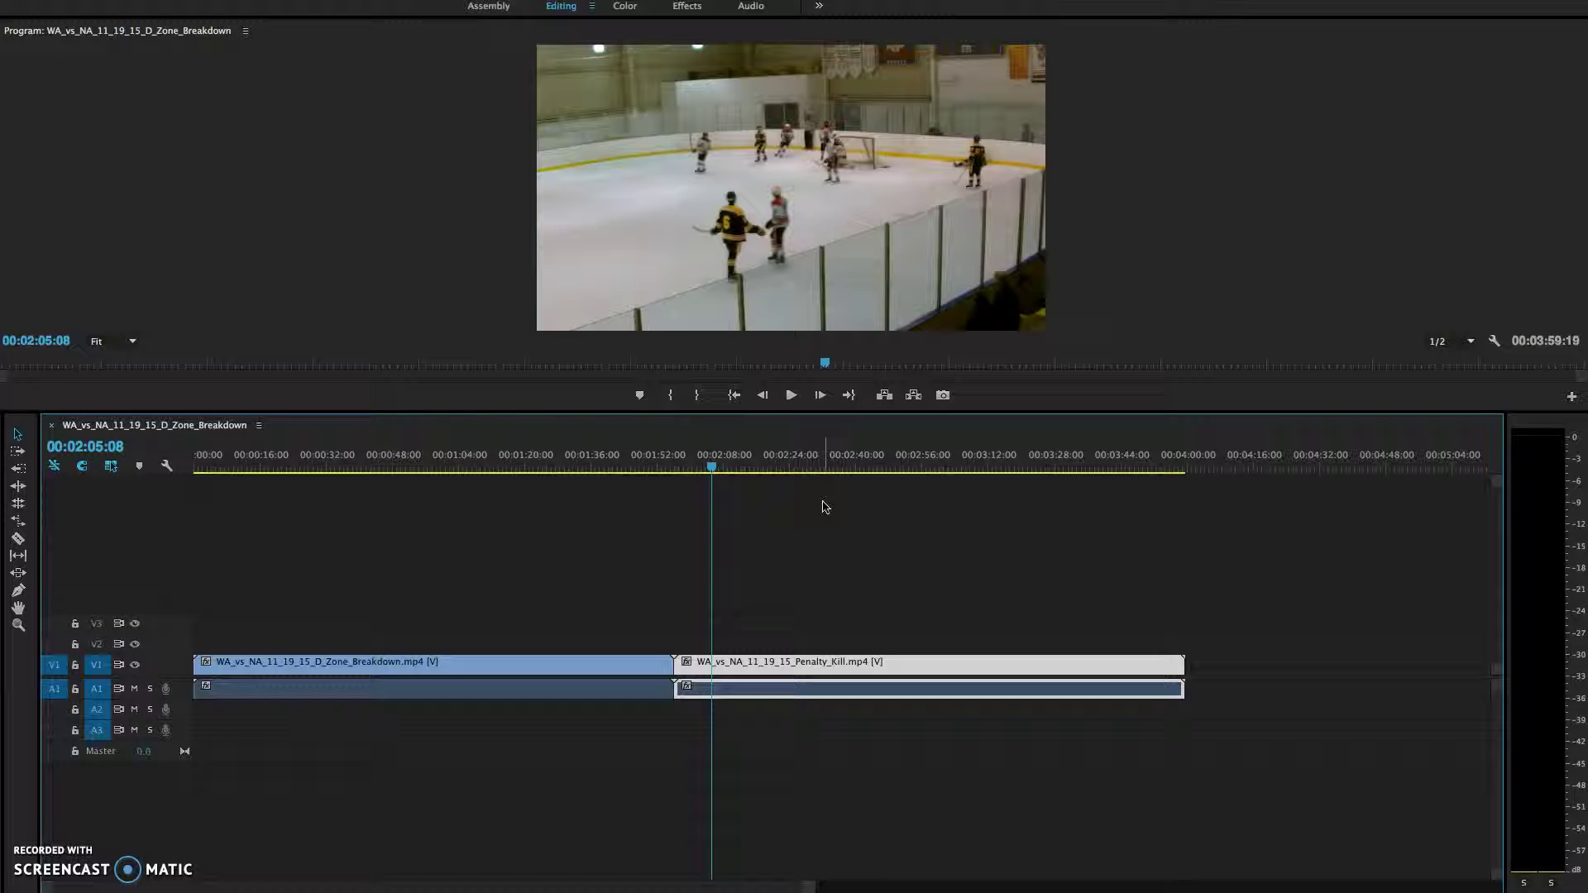
click(835, 506)
click(879, 529)
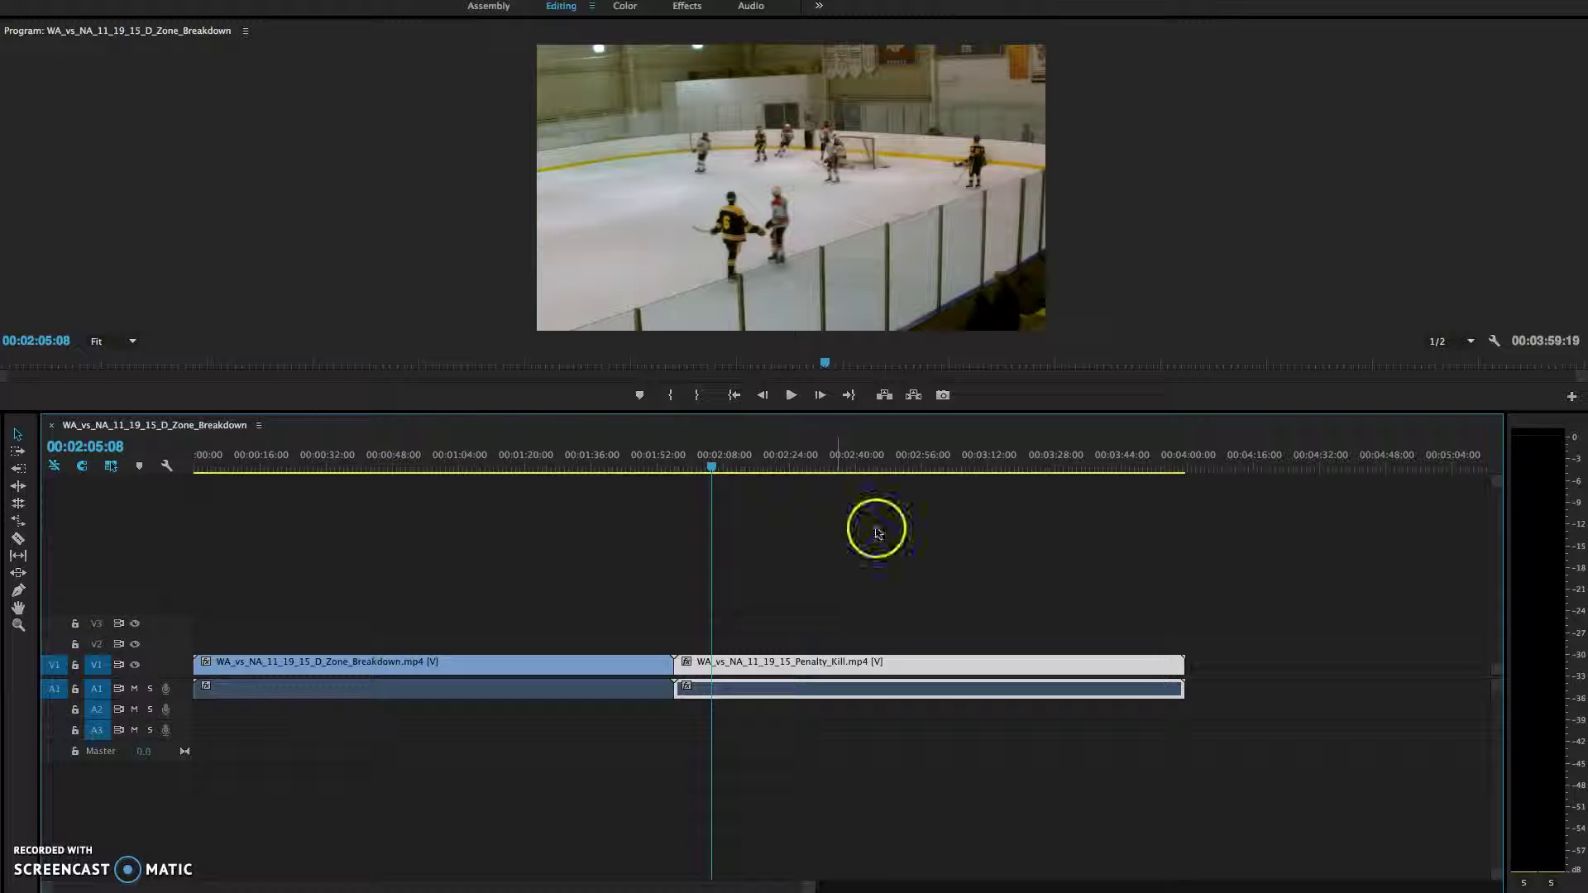